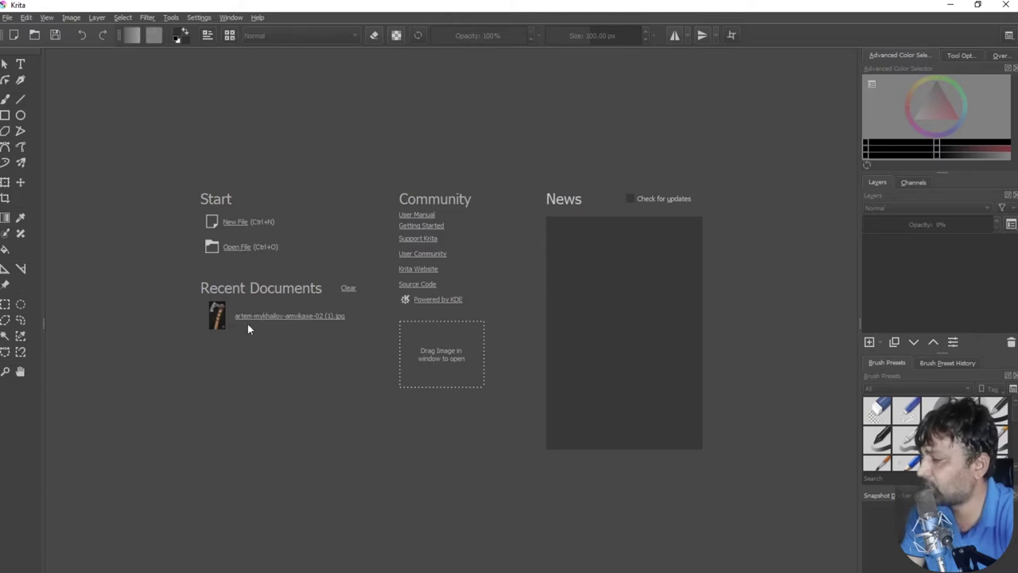
Clear the Recent Documents list and open the manual's Getting Started guide
{"action": "left_click", "coordinate": [348, 291]}
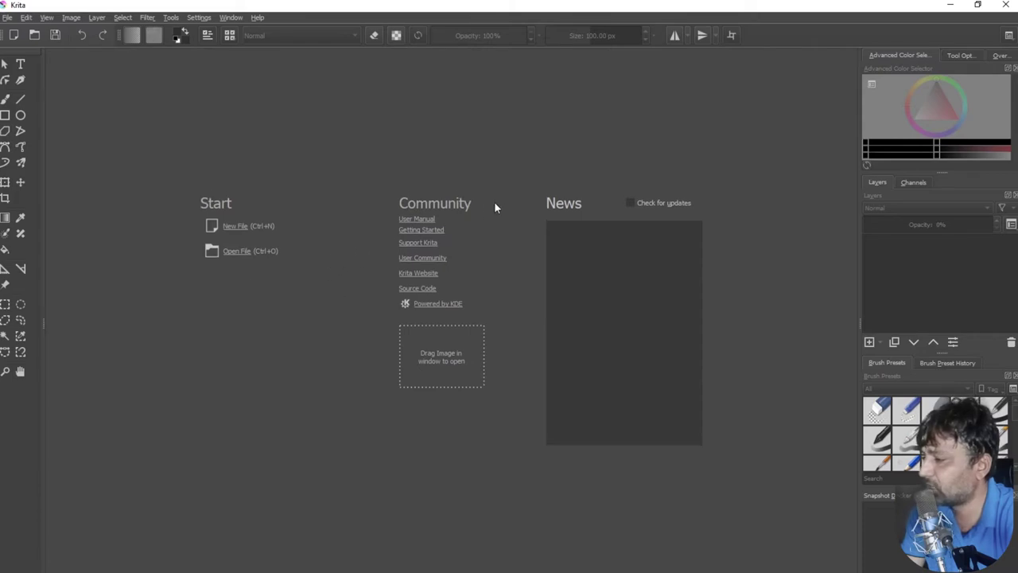
{"action": "left_click", "coordinate": [421, 229]}
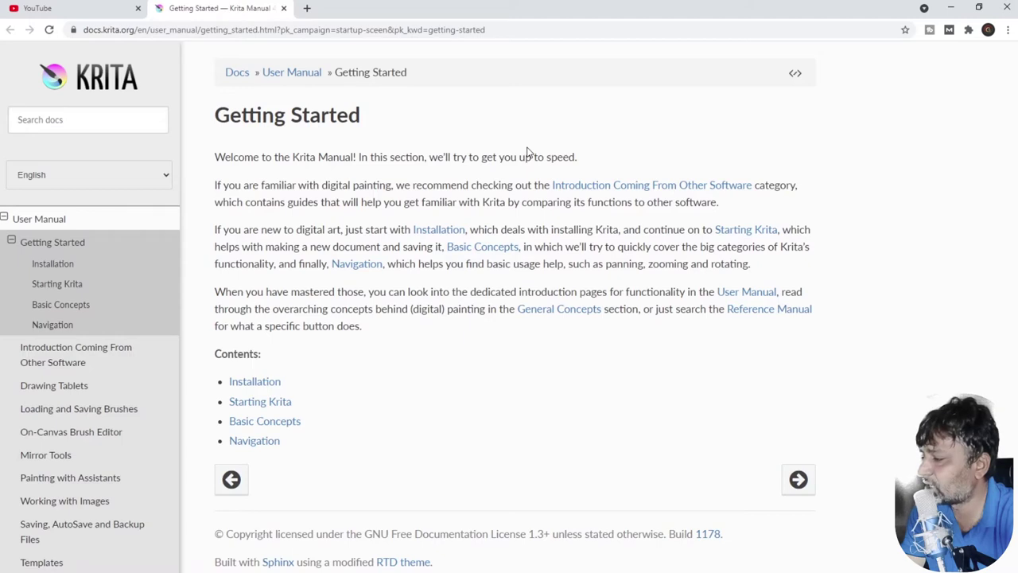
Go from the manual's Installation page to the krita.org Krita 4.4.3 download page
{"action": "left_click", "coordinate": [265, 388]}
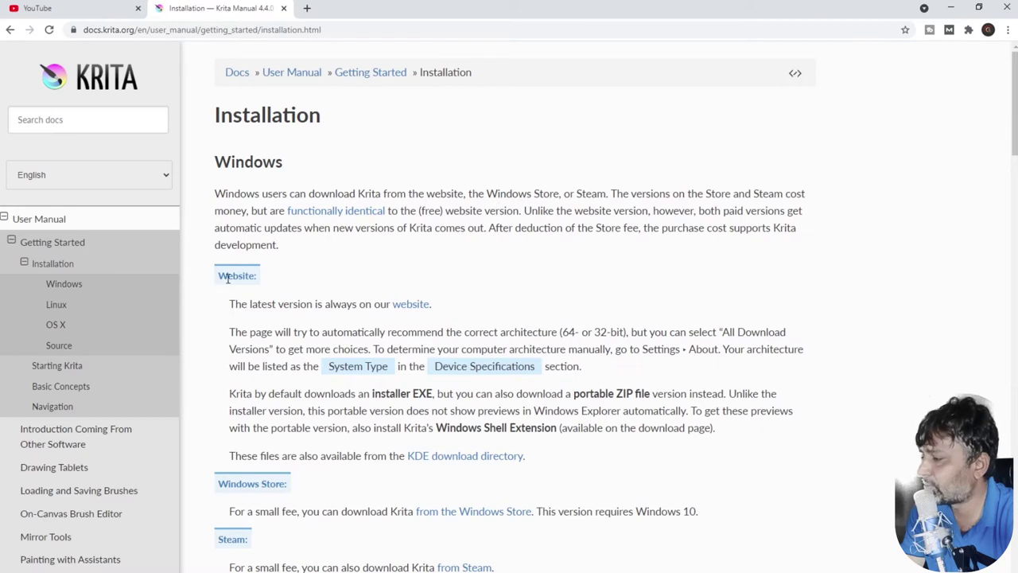
{"action": "left_click", "coordinate": [413, 307]}
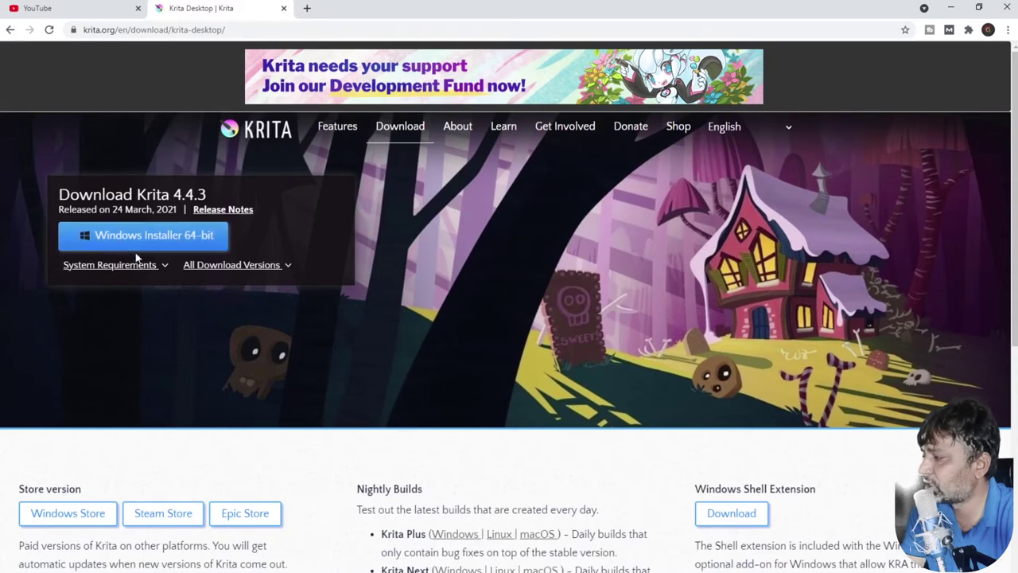
Expand All Download Versions to reveal the system requirements, then collapse the versions list
{"action": "left_click", "coordinate": [235, 265]}
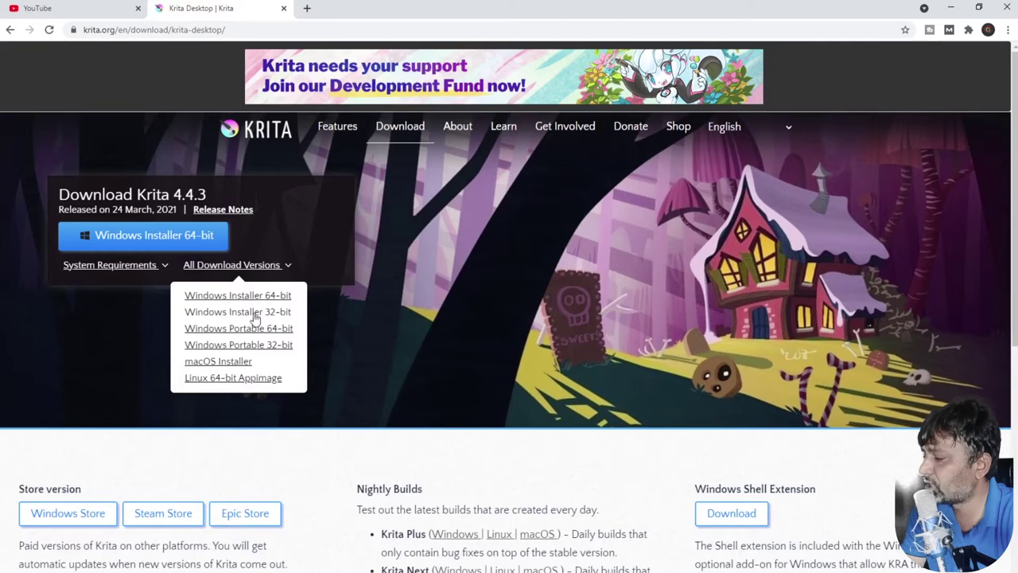
{"action": "left_click", "coordinate": [163, 268]}
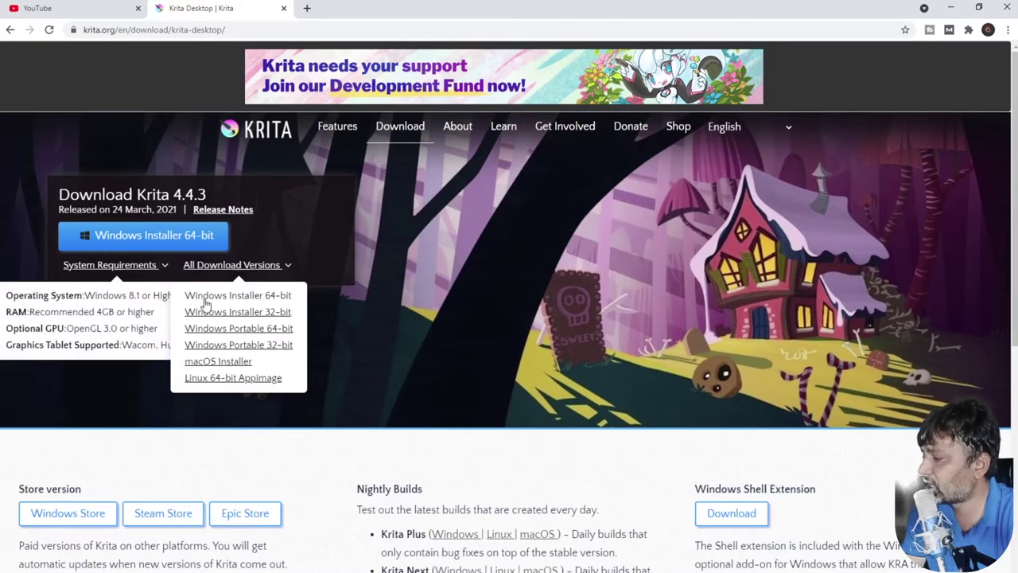
{"action": "left_click", "coordinate": [237, 268]}
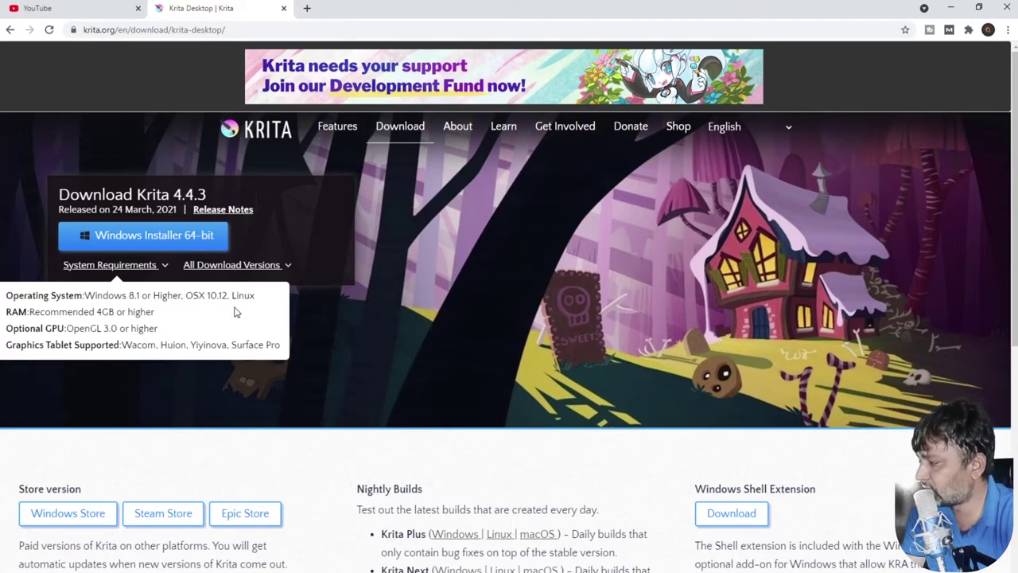
Highlight and deselect the 4GB RAM figure and the supported graphics tablet list
{"action": "left_click_drag", "start_coordinate": [96, 311], "coordinate": [102, 311]}
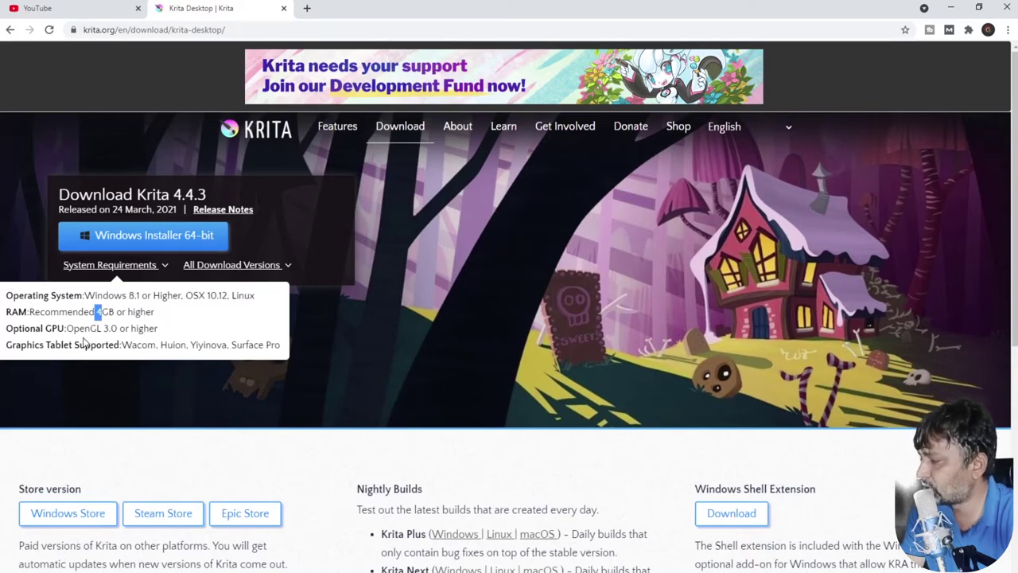
{"action": "left_click", "coordinate": [191, 329]}
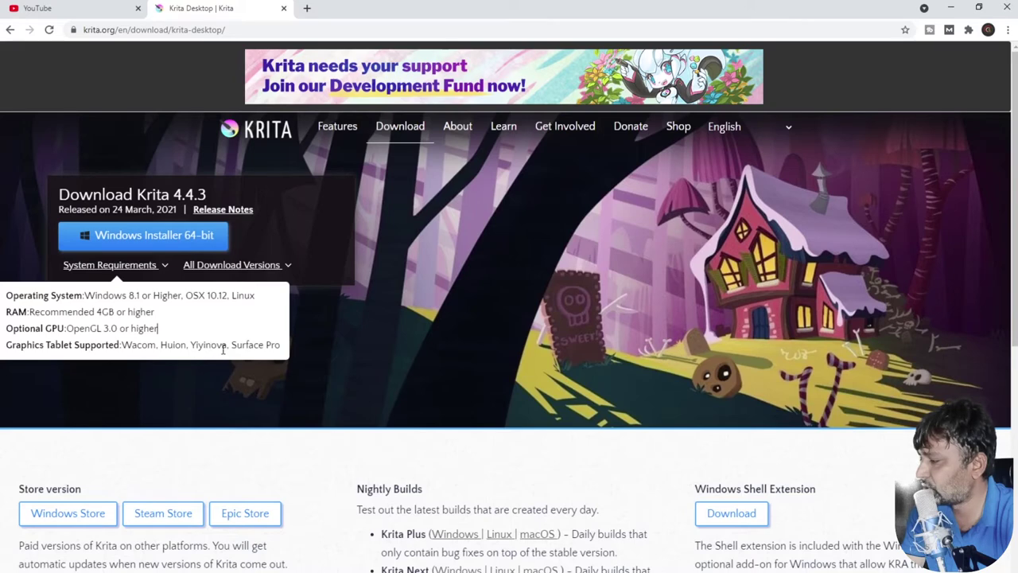
{"action": "left_click_drag", "start_coordinate": [280, 345], "coordinate": [121, 347]}
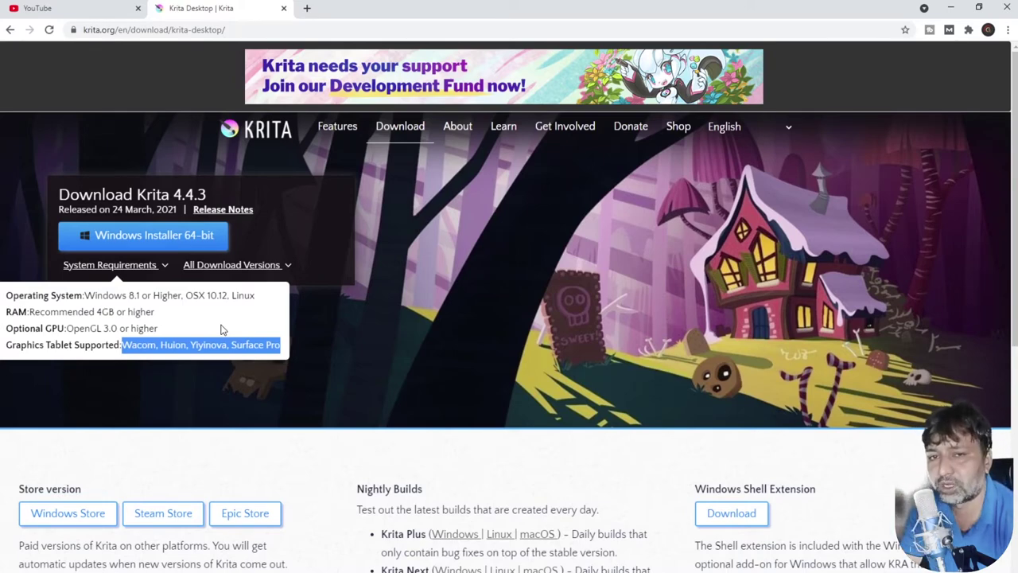
{"action": "left_click", "coordinate": [338, 351]}
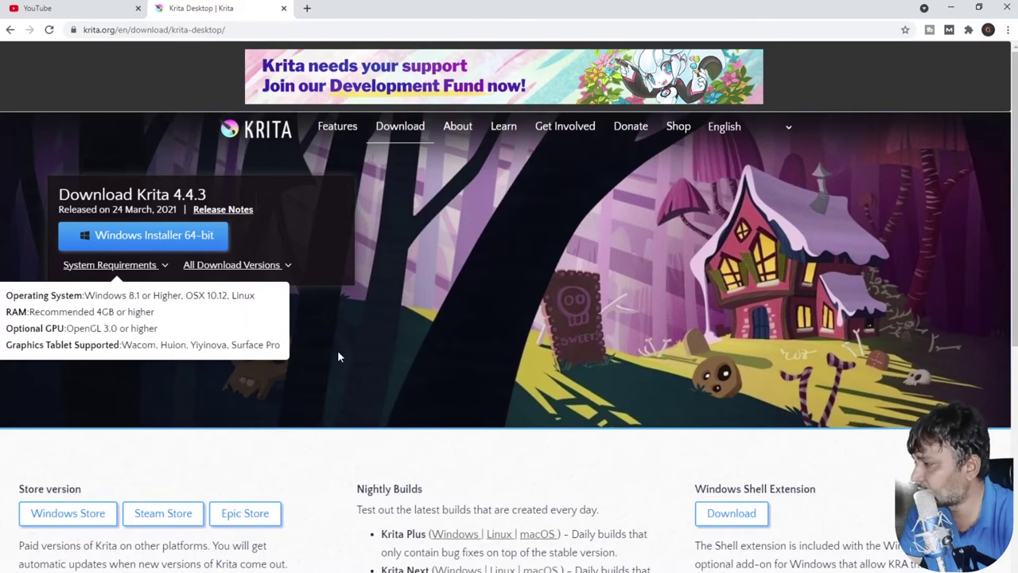
Start the Windows 64-bit installer download
{"action": "scroll", "coordinate": [434, 334], "scroll_direction": "down", "scroll_amount": 2}
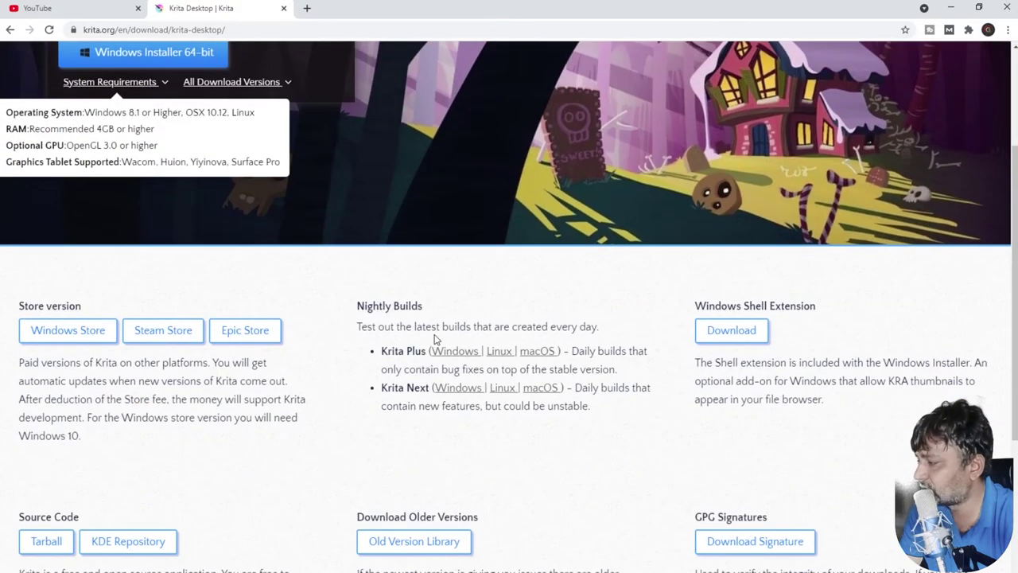
{"action": "scroll", "coordinate": [434, 338], "scroll_direction": "up", "scroll_amount": 2}
{"action": "left_click", "coordinate": [201, 240]}
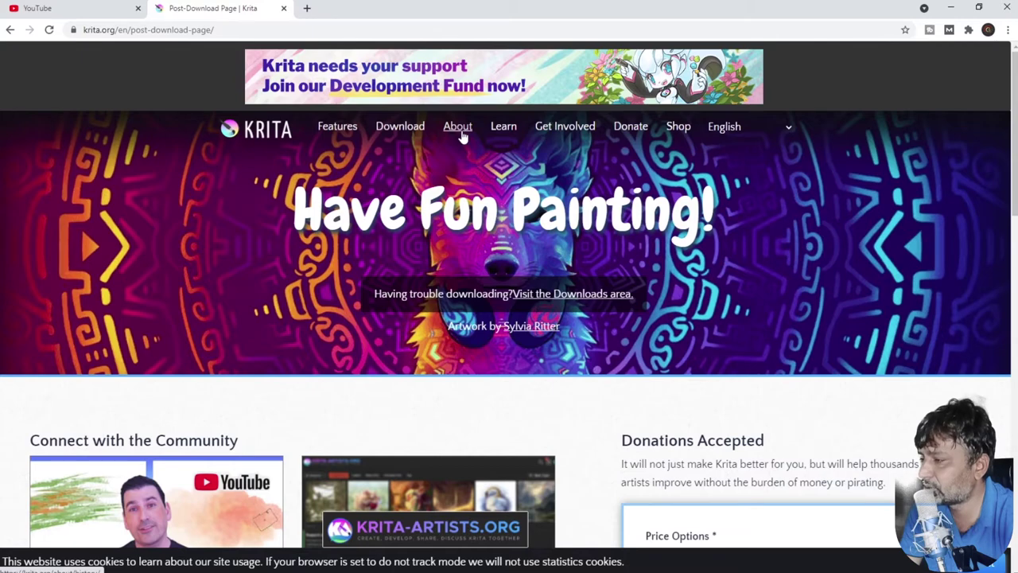
Browse the Donations page, then move to the Features Highlights page
{"action": "left_click", "coordinate": [629, 130]}
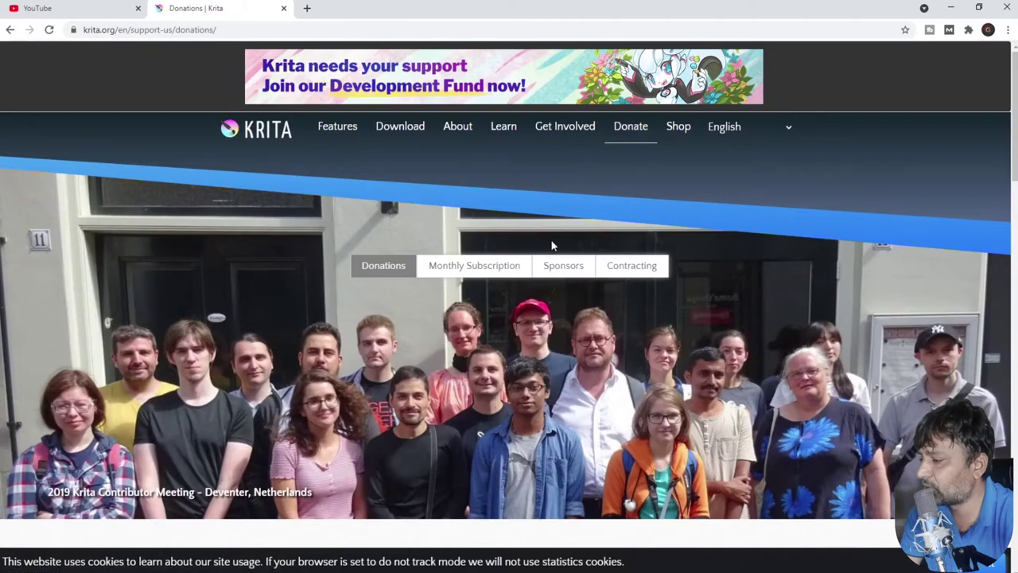
{"action": "scroll", "coordinate": [550, 243], "scroll_direction": "down", "scroll_amount": 3}
{"action": "scroll", "coordinate": [551, 242], "scroll_direction": "down", "scroll_amount": 3}
{"action": "scroll", "coordinate": [551, 242], "scroll_direction": "down", "scroll_amount": 3}
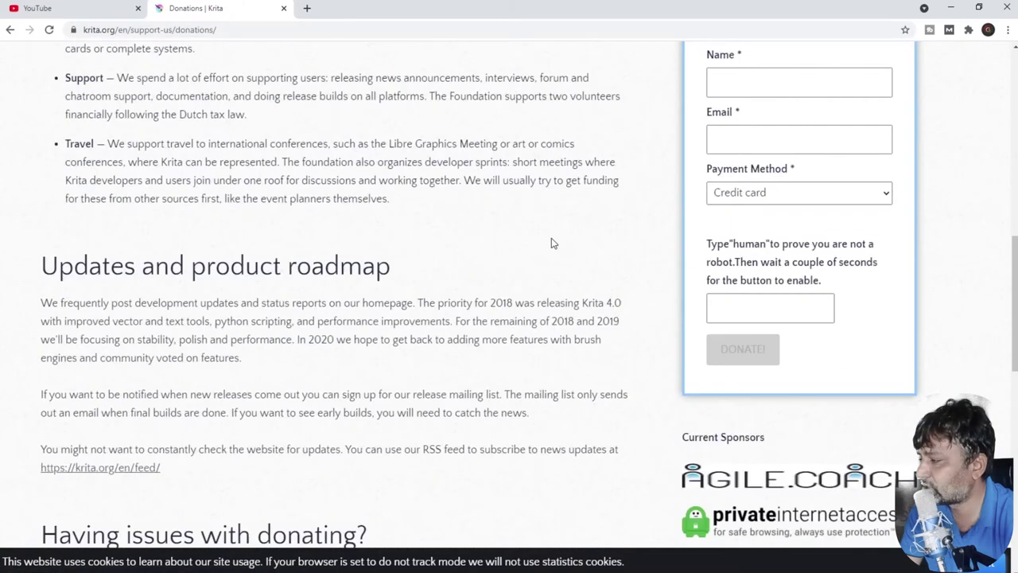
{"action": "scroll", "coordinate": [553, 242], "scroll_direction": "down", "scroll_amount": 4}
{"action": "scroll", "coordinate": [554, 243], "scroll_direction": "down", "scroll_amount": 4}
{"action": "scroll", "coordinate": [554, 242], "scroll_direction": "up", "scroll_amount": 5}
{"action": "scroll", "coordinate": [556, 244], "scroll_direction": "up", "scroll_amount": 8}
{"action": "scroll", "coordinate": [557, 244], "scroll_direction": "up", "scroll_amount": 2}
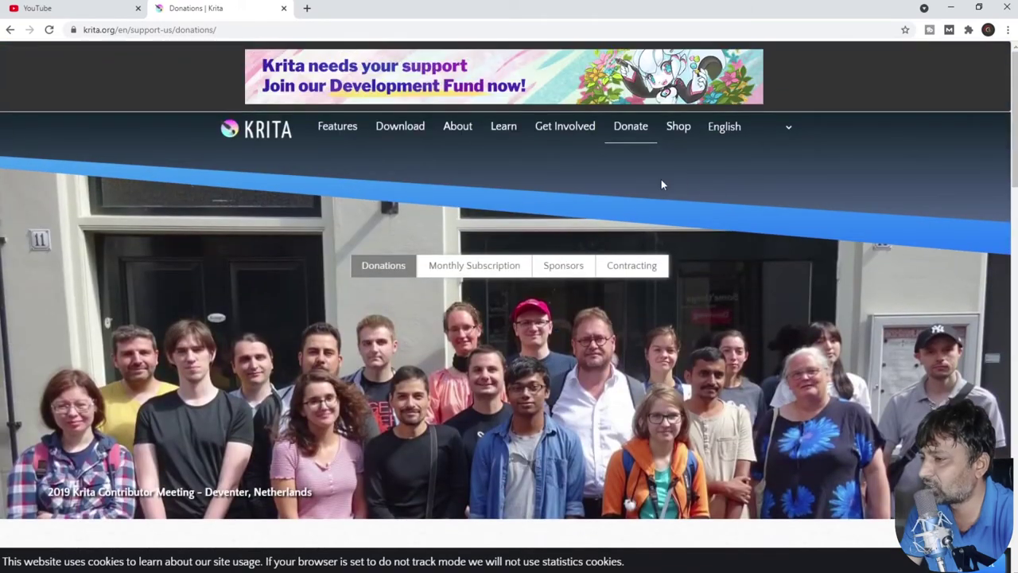
{"action": "scroll", "coordinate": [729, 204], "scroll_direction": "down", "scroll_amount": 2}
{"action": "scroll", "coordinate": [729, 204], "scroll_direction": "up", "scroll_amount": 3}
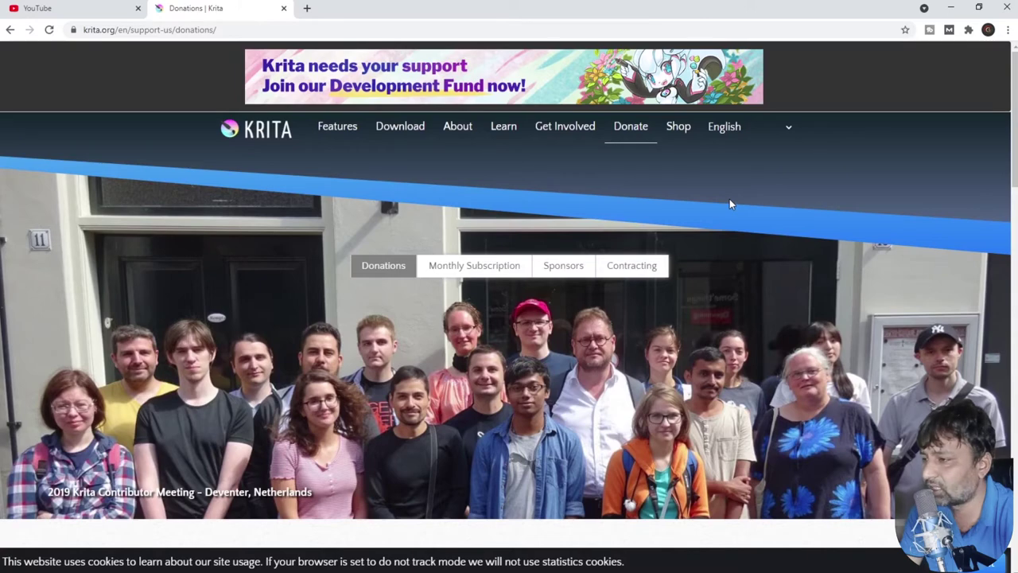
{"action": "scroll", "coordinate": [729, 203], "scroll_direction": "down", "scroll_amount": 1}
{"action": "scroll", "coordinate": [729, 204], "scroll_direction": "up", "scroll_amount": 1}
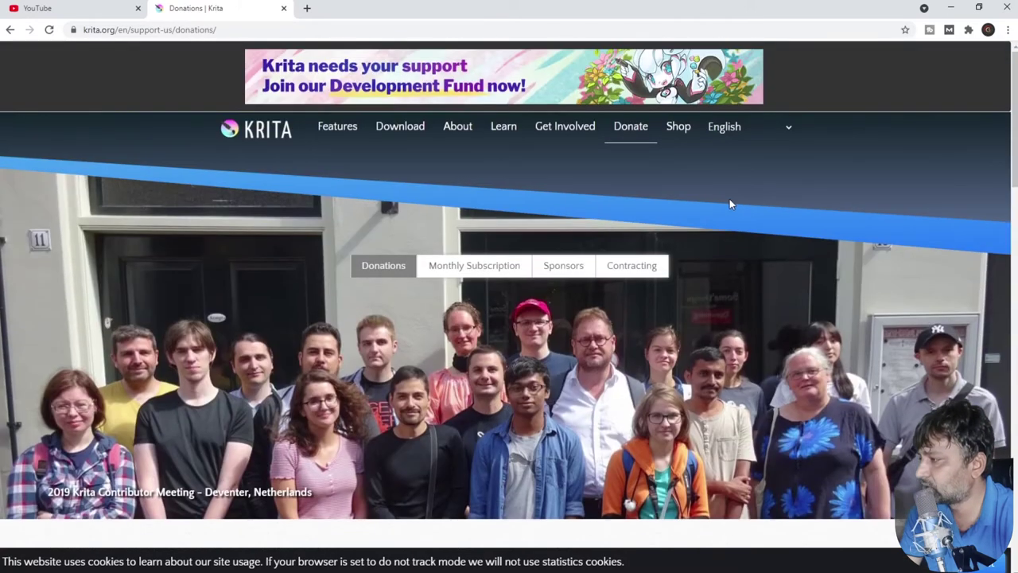
{"action": "left_click", "coordinate": [337, 125]}
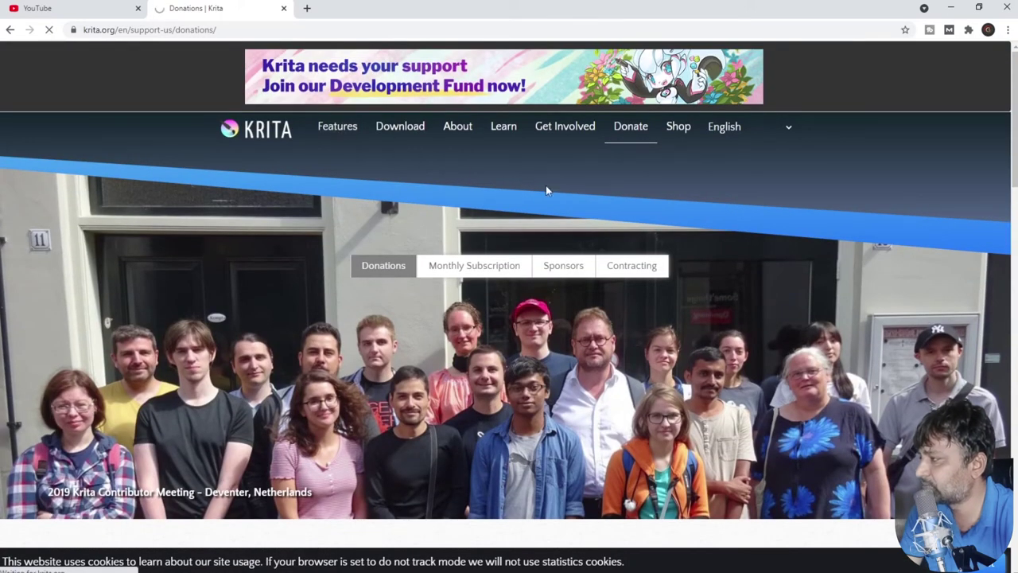
{"action": "scroll", "coordinate": [560, 221], "scroll_direction": "down", "scroll_amount": 3}
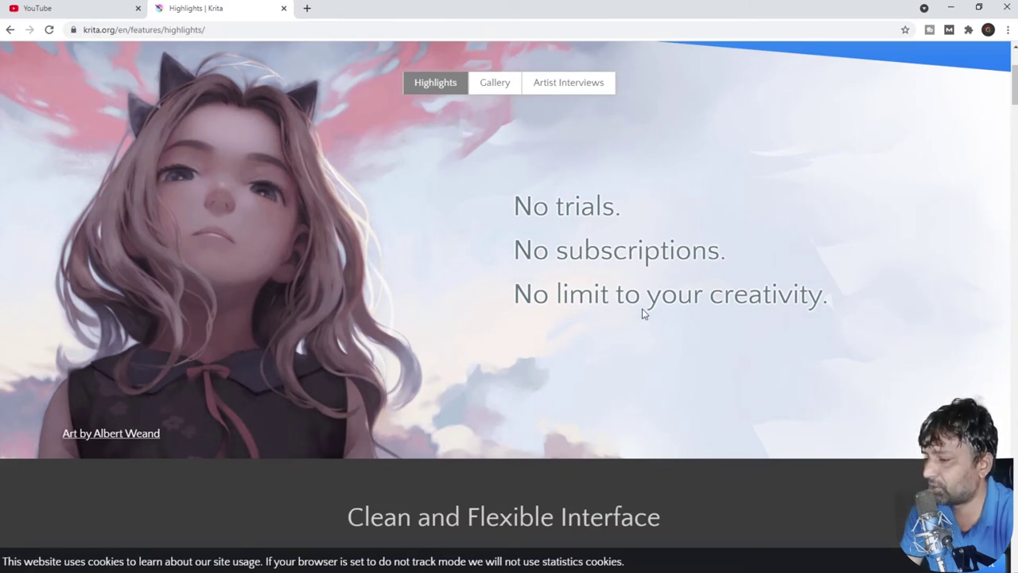
Highlight the 'No trials, No subscriptions' slogan, then open the Krita Artists gallery in a new tab
{"action": "left_click_drag", "start_coordinate": [870, 294], "coordinate": [475, 209]}
{"action": "left_click", "coordinate": [492, 137]}
{"action": "left_click", "coordinate": [493, 82]}
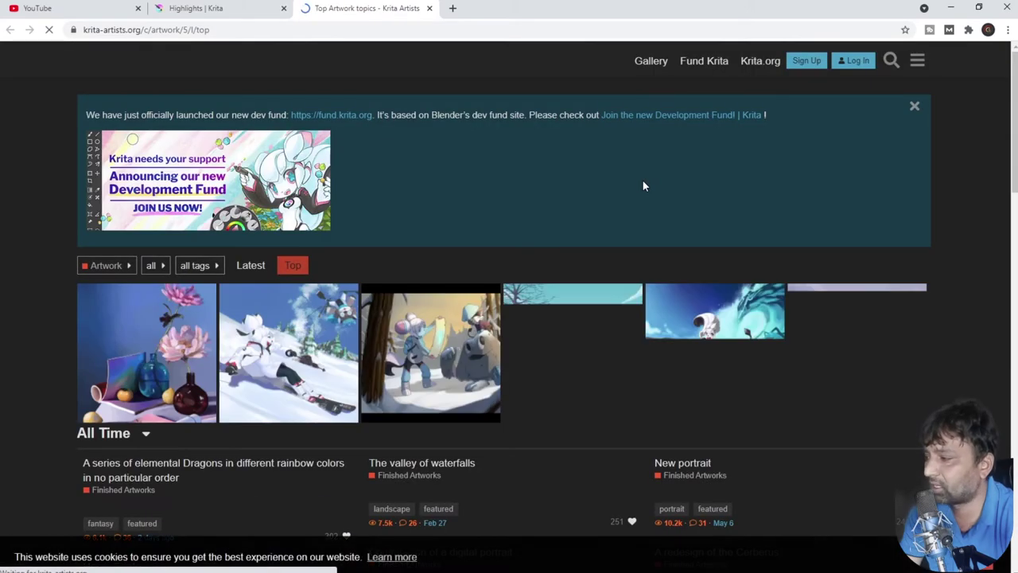
{"action": "scroll", "coordinate": [644, 186], "scroll_direction": "down", "scroll_amount": 3}
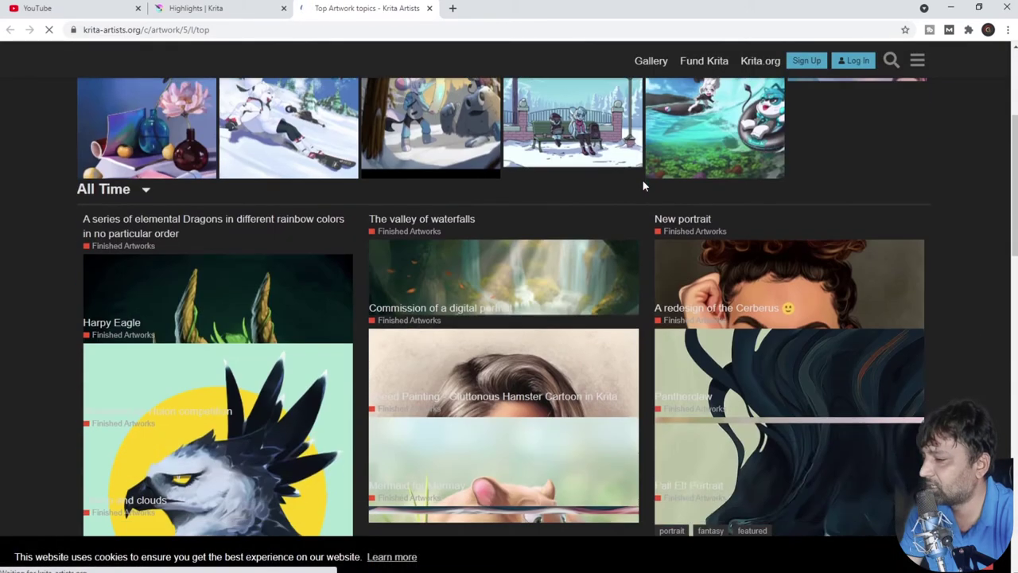
{"action": "scroll", "coordinate": [643, 181], "scroll_direction": "down", "scroll_amount": 3}
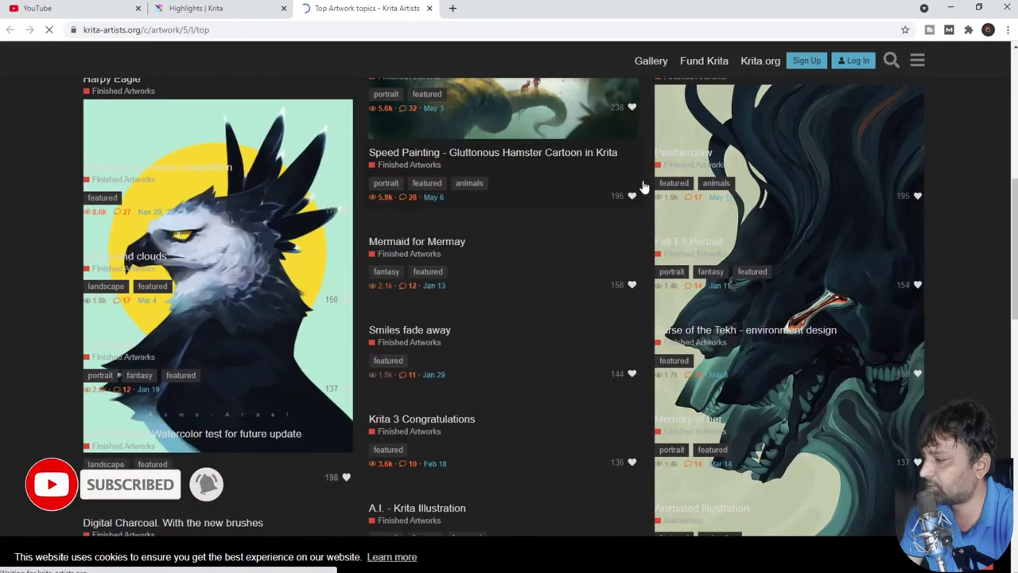
Scroll through the top artwork, then return to the Highlights | Krita tab
{"action": "scroll", "coordinate": [644, 186], "scroll_direction": "up", "scroll_amount": 5}
{"action": "scroll", "coordinate": [644, 187], "scroll_direction": "up", "scroll_amount": 2}
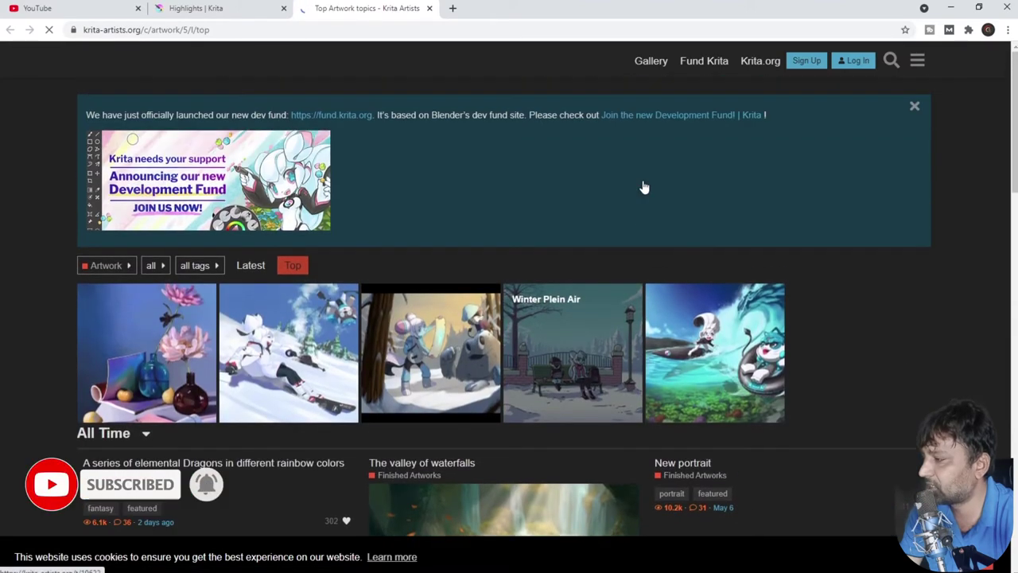
{"action": "scroll", "coordinate": [644, 187], "scroll_direction": "down", "scroll_amount": 2}
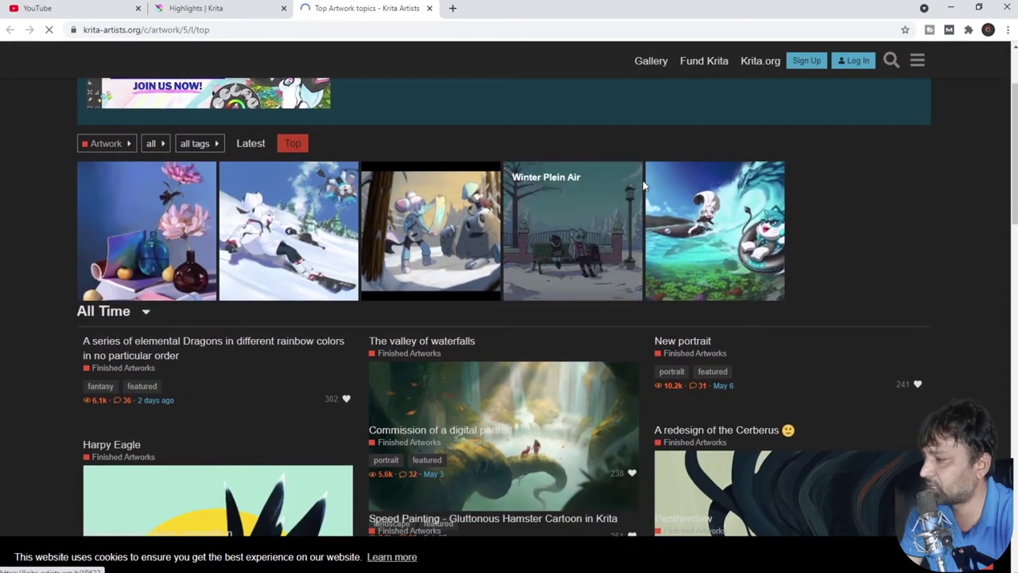
{"action": "scroll", "coordinate": [642, 180], "scroll_direction": "down", "scroll_amount": 3}
{"action": "scroll", "coordinate": [643, 182], "scroll_direction": "down", "scroll_amount": 5}
{"action": "scroll", "coordinate": [644, 187], "scroll_direction": "down", "scroll_amount": 5}
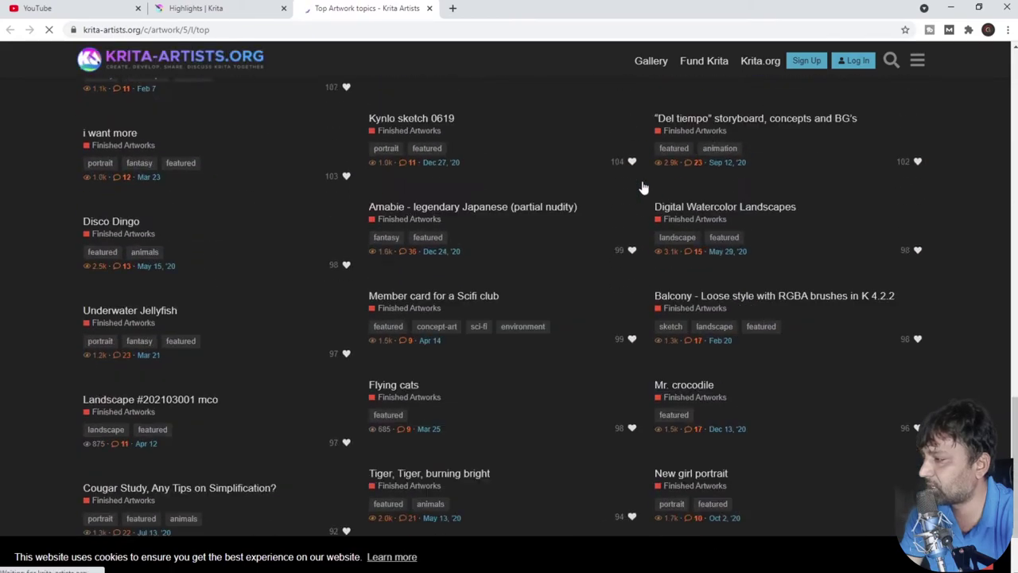
{"action": "left_click", "coordinate": [220, 9]}
{"action": "scroll", "coordinate": [675, 338], "scroll_direction": "down", "scroll_amount": 3}
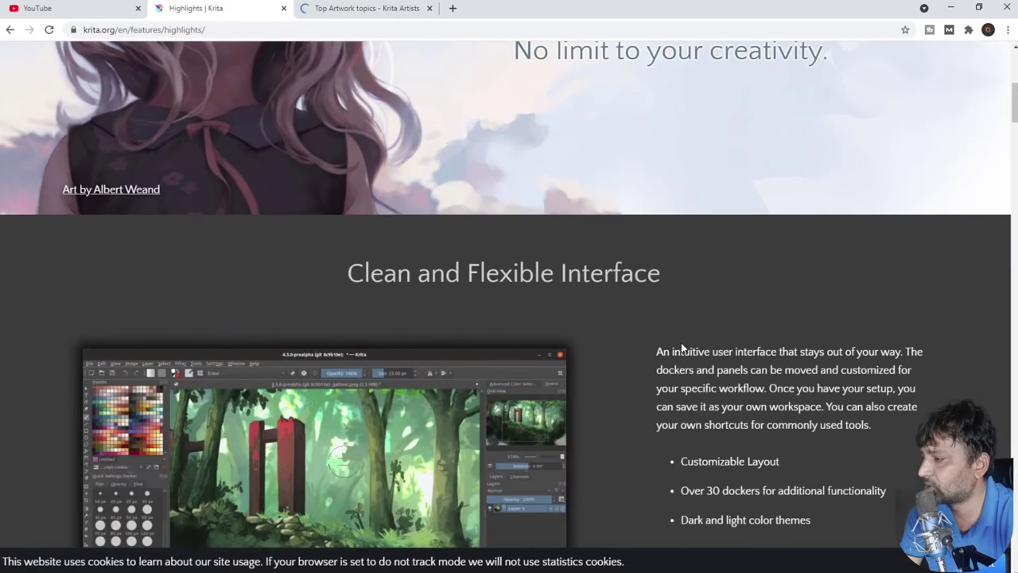
Highlight and deselect the Clean and Flexible Interface heading
{"action": "scroll", "coordinate": [682, 344], "scroll_direction": "down", "scroll_amount": 3}
{"action": "scroll", "coordinate": [682, 342], "scroll_direction": "up", "scroll_amount": 2}
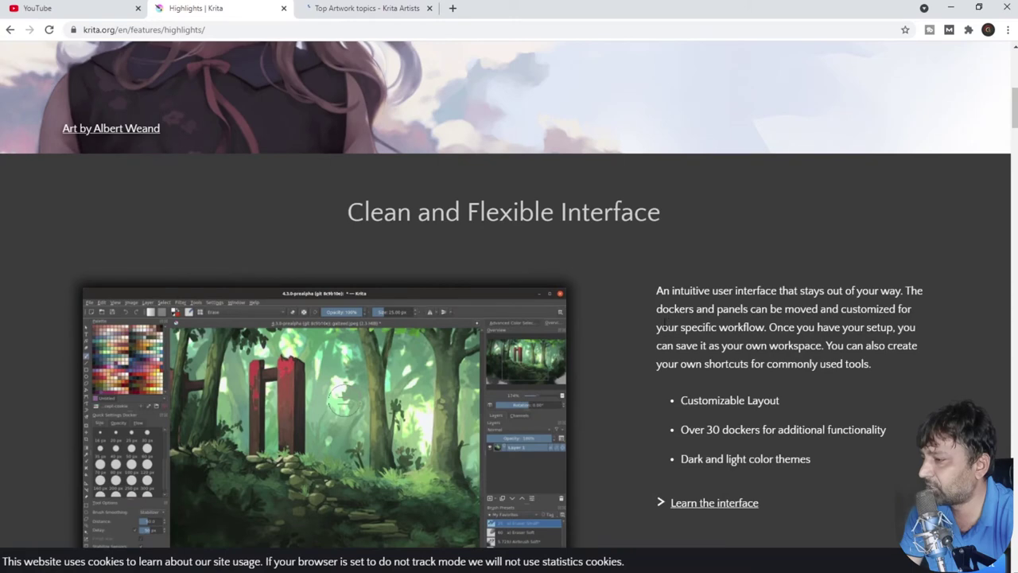
{"action": "scroll", "coordinate": [656, 306], "scroll_direction": "down", "scroll_amount": 1}
{"action": "left_click_drag", "start_coordinate": [673, 156], "coordinate": [431, 170]}
{"action": "left_click_drag", "start_coordinate": [362, 171], "coordinate": [335, 177]}
{"action": "left_click", "coordinate": [335, 177]}
Read the Highlights page down to the footer and back, then return to the Top Artwork tab
{"action": "scroll", "coordinate": [634, 213], "scroll_direction": "down", "scroll_amount": 2}
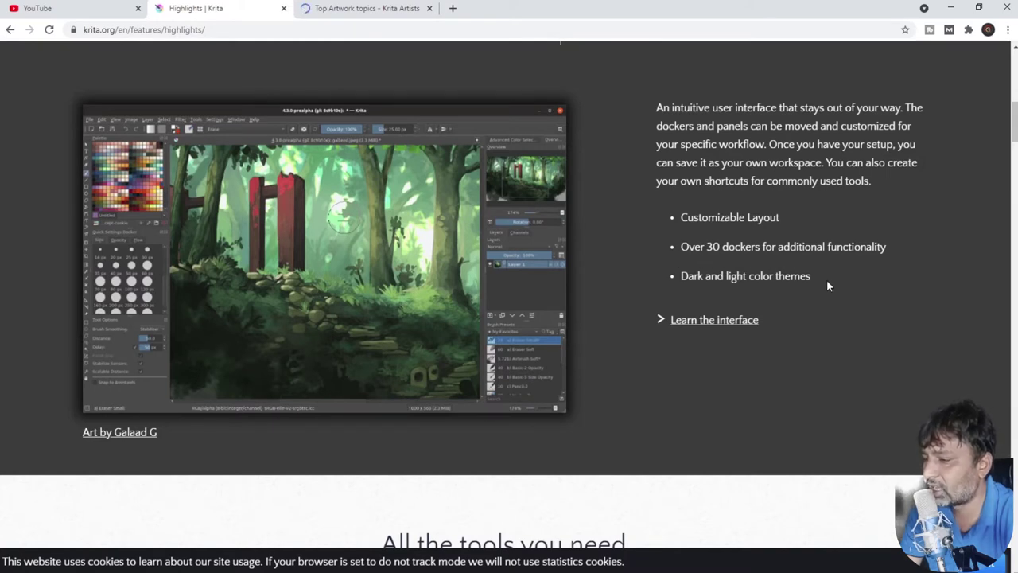
{"action": "scroll", "coordinate": [638, 318], "scroll_direction": "down", "scroll_amount": 3}
{"action": "scroll", "coordinate": [638, 318], "scroll_direction": "down", "scroll_amount": 3}
{"action": "scroll", "coordinate": [641, 314], "scroll_direction": "down", "scroll_amount": 1}
{"action": "scroll", "coordinate": [641, 314], "scroll_direction": "up", "scroll_amount": 1}
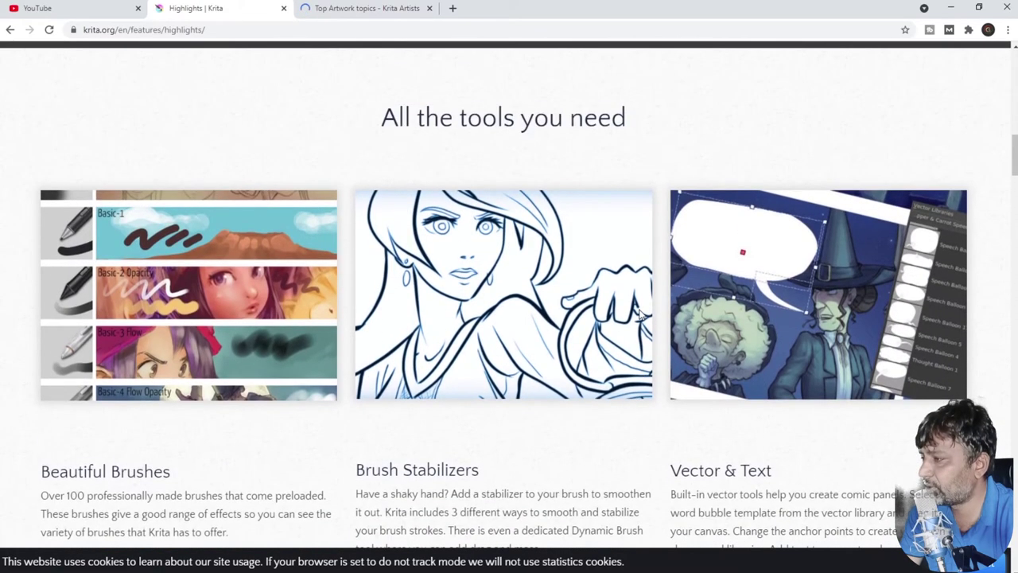
{"action": "scroll", "coordinate": [643, 312], "scroll_direction": "down", "scroll_amount": 1}
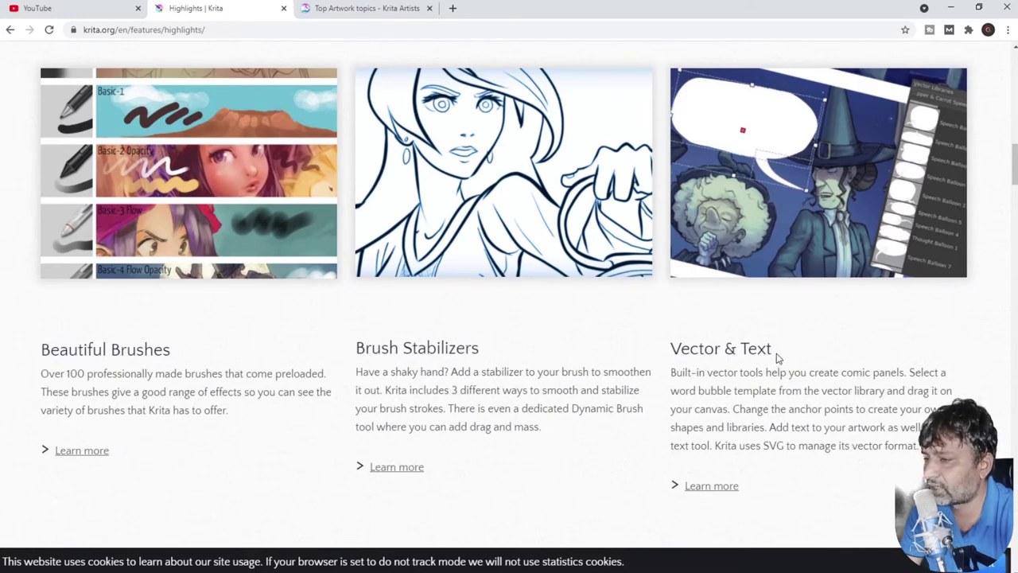
{"action": "scroll", "coordinate": [775, 354], "scroll_direction": "down", "scroll_amount": 5}
{"action": "scroll", "coordinate": [775, 354], "scroll_direction": "down", "scroll_amount": 2}
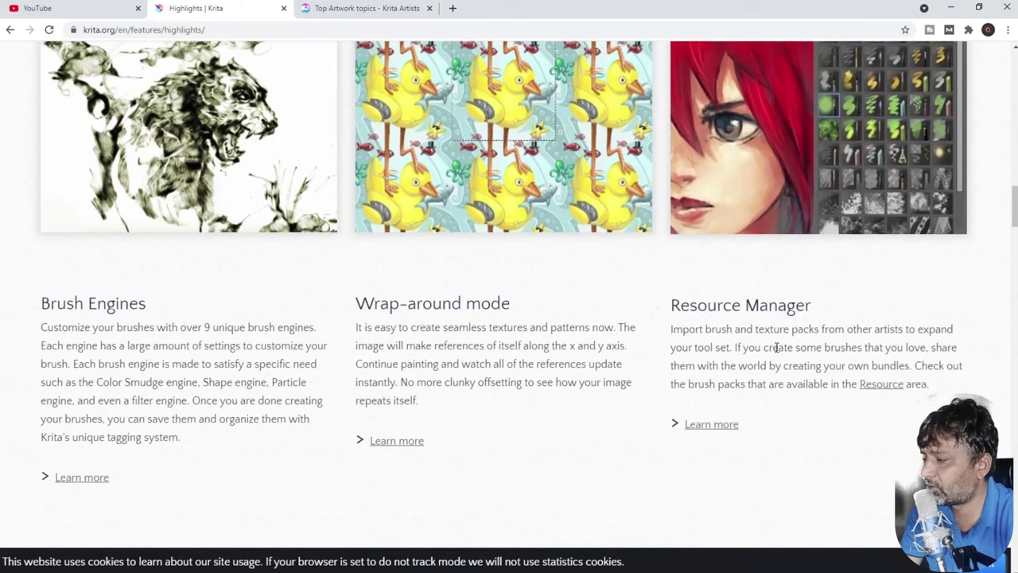
{"action": "scroll", "coordinate": [775, 348], "scroll_direction": "down", "scroll_amount": 1}
{"action": "scroll", "coordinate": [775, 348], "scroll_direction": "down", "scroll_amount": 3}
{"action": "scroll", "coordinate": [776, 347], "scroll_direction": "down", "scroll_amount": 2}
{"action": "scroll", "coordinate": [775, 348], "scroll_direction": "down", "scroll_amount": 2}
{"action": "scroll", "coordinate": [775, 347], "scroll_direction": "up", "scroll_amount": 2}
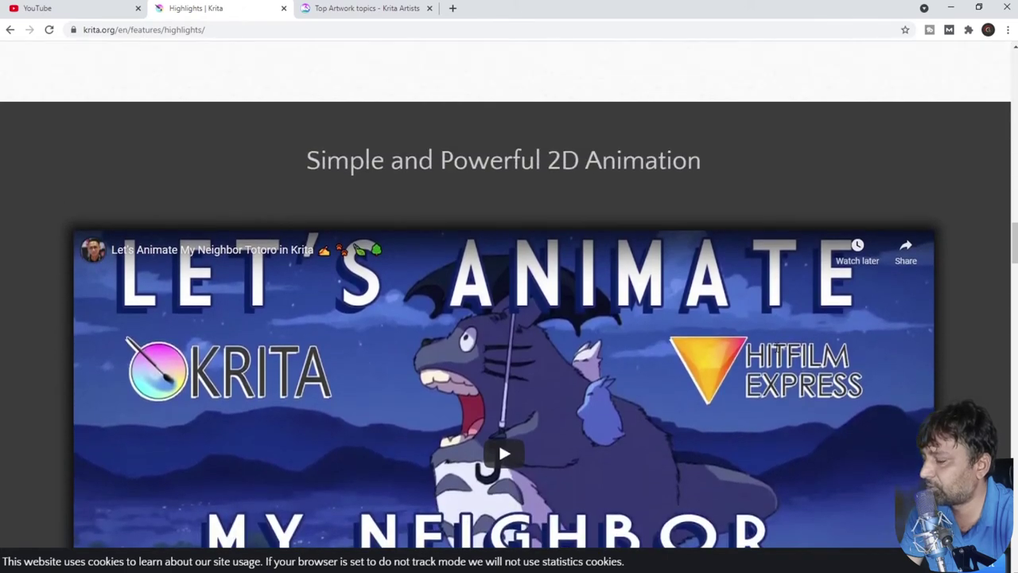
{"action": "scroll", "coordinate": [776, 348], "scroll_direction": "down", "scroll_amount": 2}
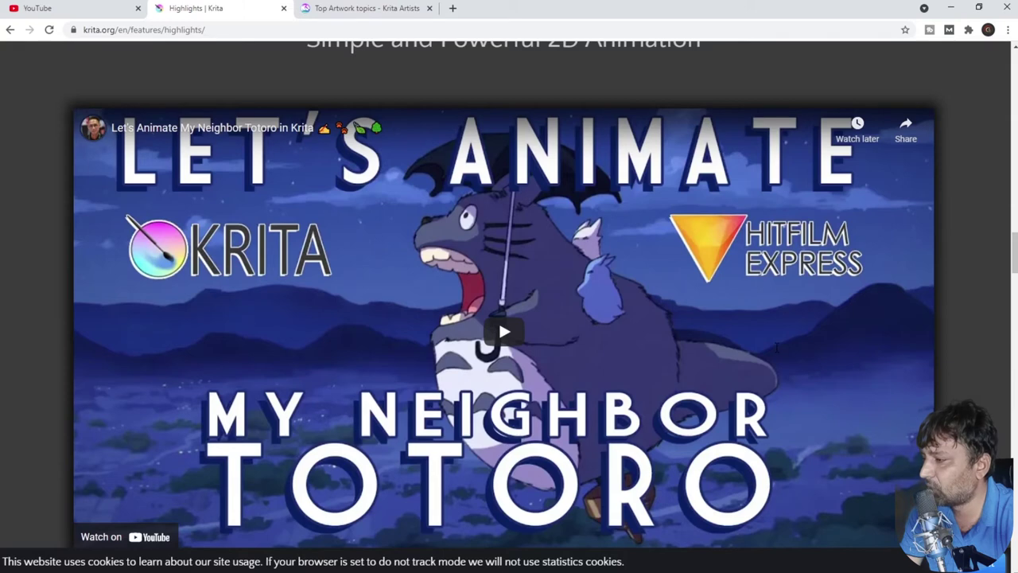
{"action": "scroll", "coordinate": [776, 348], "scroll_direction": "down", "scroll_amount": 1}
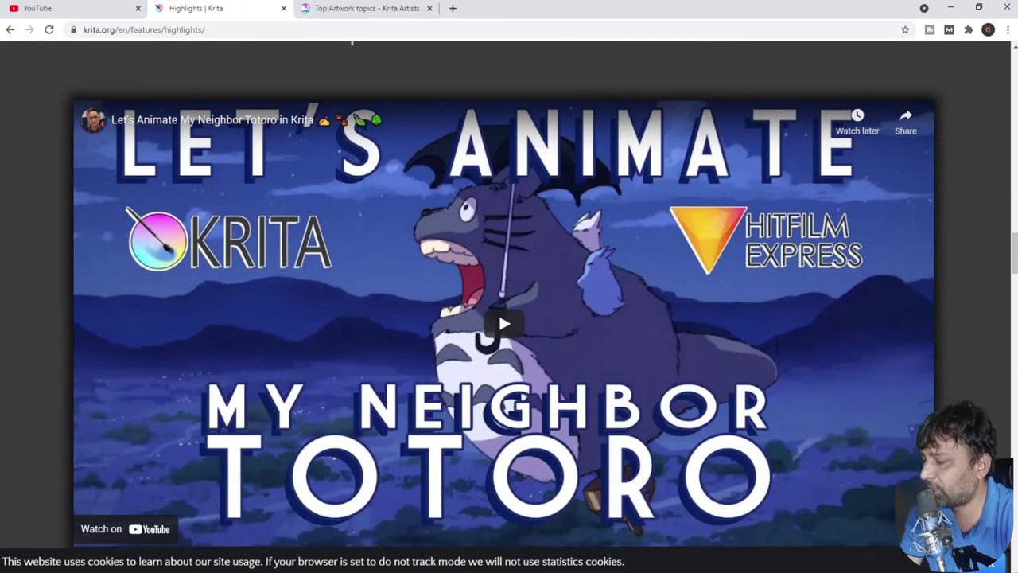
{"action": "scroll", "coordinate": [776, 347], "scroll_direction": "down", "scroll_amount": 2}
{"action": "scroll", "coordinate": [776, 347], "scroll_direction": "down", "scroll_amount": 2}
{"action": "scroll", "coordinate": [777, 353], "scroll_direction": "down", "scroll_amount": 1}
{"action": "scroll", "coordinate": [778, 352], "scroll_direction": "down", "scroll_amount": 2}
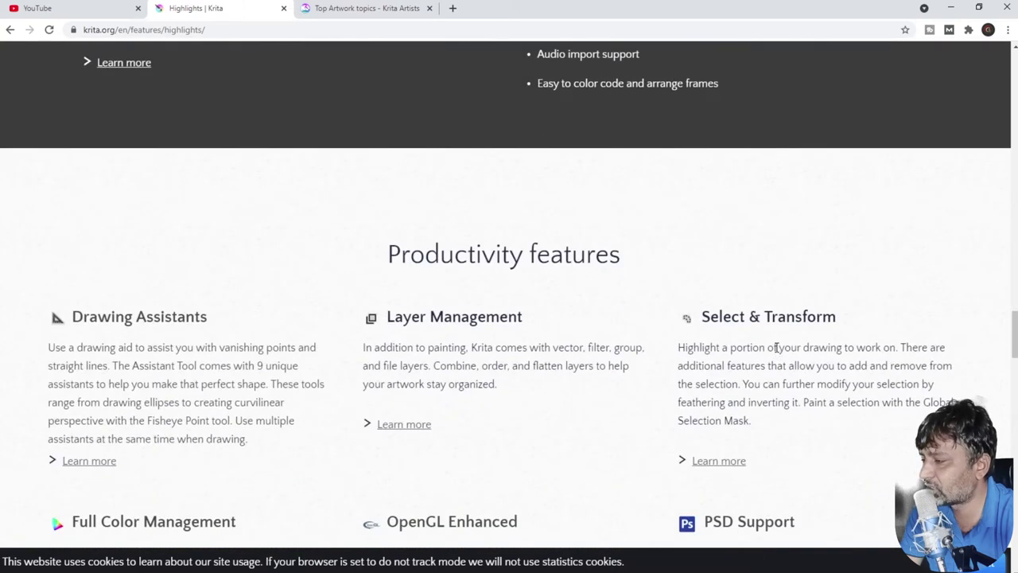
{"action": "scroll", "coordinate": [776, 348], "scroll_direction": "down", "scroll_amount": 2}
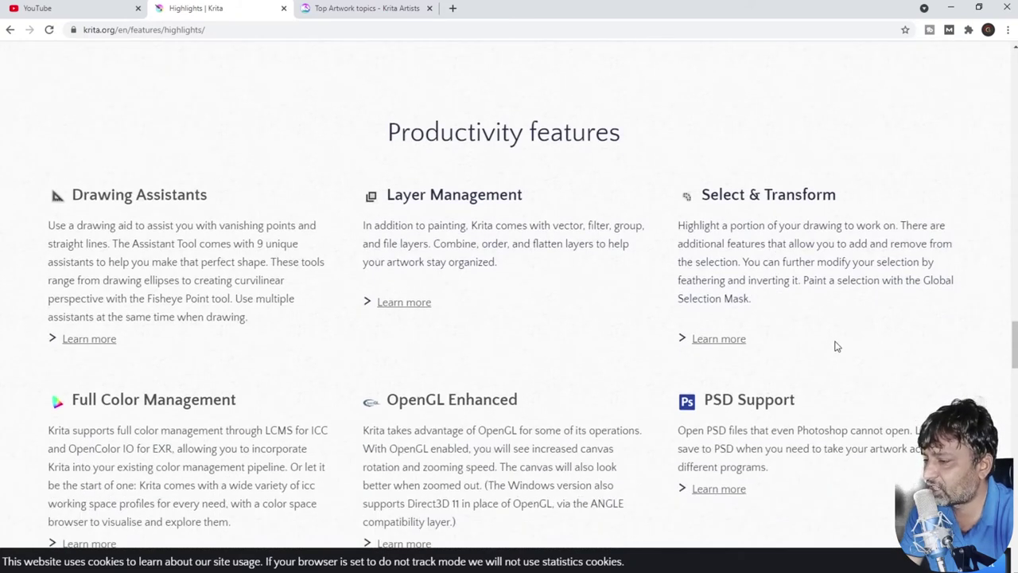
{"action": "scroll", "coordinate": [827, 340], "scroll_direction": "down", "scroll_amount": 1}
{"action": "scroll", "coordinate": [828, 337], "scroll_direction": "down", "scroll_amount": 3}
{"action": "scroll", "coordinate": [828, 335], "scroll_direction": "down", "scroll_amount": 3}
{"action": "scroll", "coordinate": [828, 334], "scroll_direction": "down", "scroll_amount": 3}
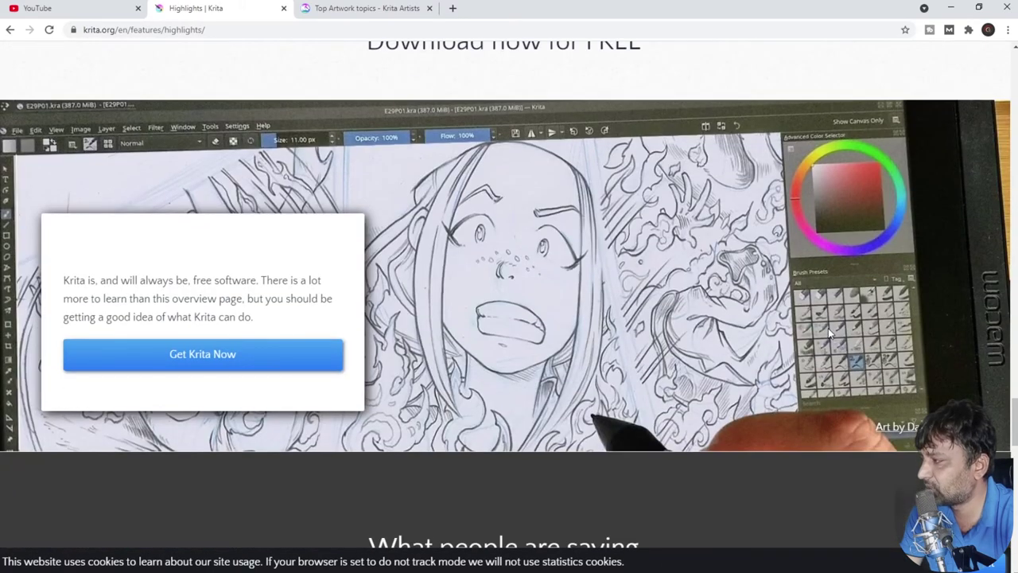
{"action": "scroll", "coordinate": [828, 328], "scroll_direction": "down", "scroll_amount": 3}
{"action": "scroll", "coordinate": [828, 326], "scroll_direction": "down", "scroll_amount": 1}
{"action": "scroll", "coordinate": [827, 333], "scroll_direction": "down", "scroll_amount": 4}
{"action": "scroll", "coordinate": [828, 331], "scroll_direction": "down", "scroll_amount": 1}
{"action": "scroll", "coordinate": [828, 331], "scroll_direction": "down", "scroll_amount": 6}
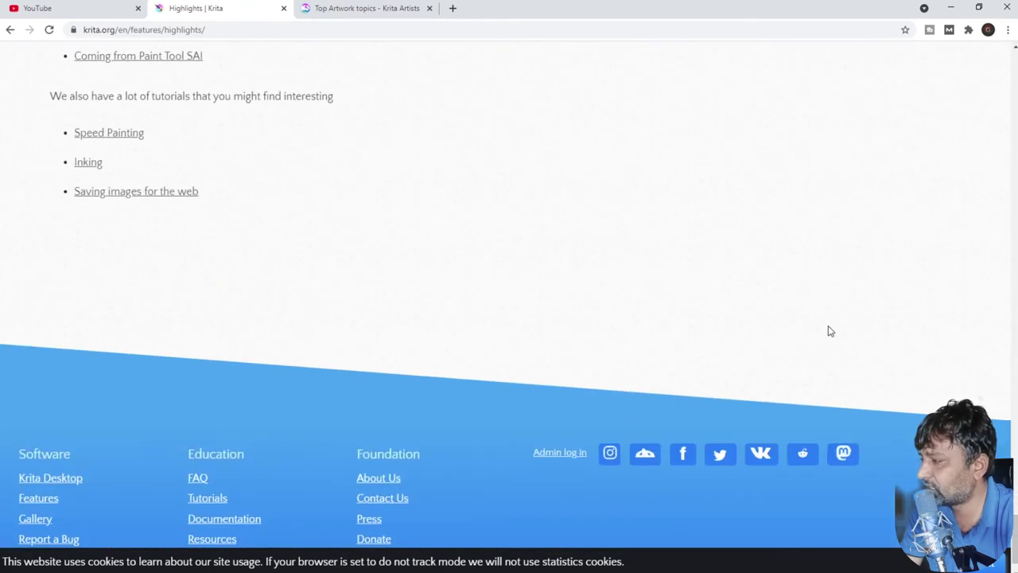
{"action": "scroll", "coordinate": [828, 330], "scroll_direction": "up", "scroll_amount": 2}
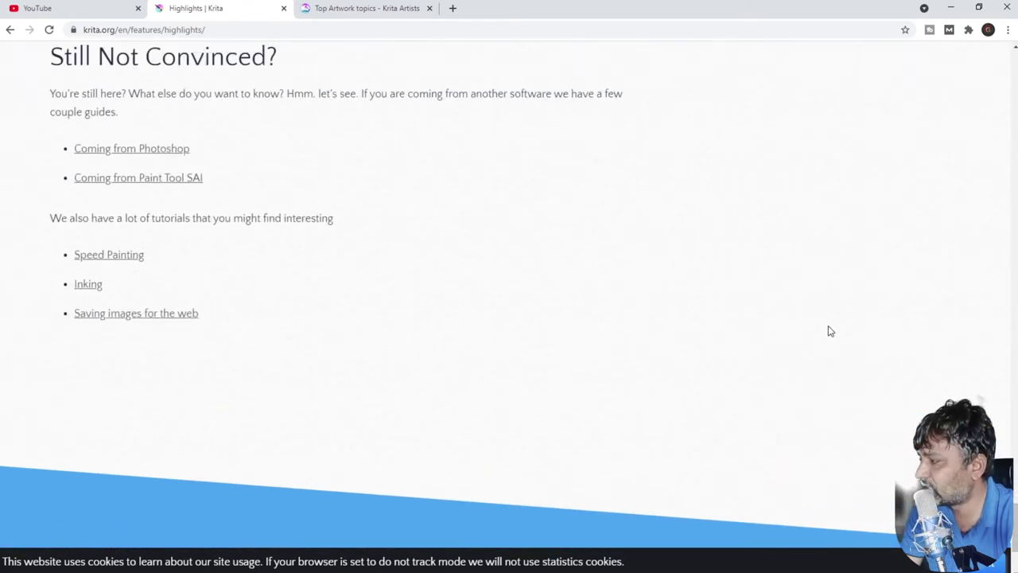
{"action": "scroll", "coordinate": [828, 331], "scroll_direction": "up", "scroll_amount": 1}
{"action": "scroll", "coordinate": [830, 331], "scroll_direction": "up", "scroll_amount": 2}
{"action": "scroll", "coordinate": [829, 331], "scroll_direction": "up", "scroll_amount": 1}
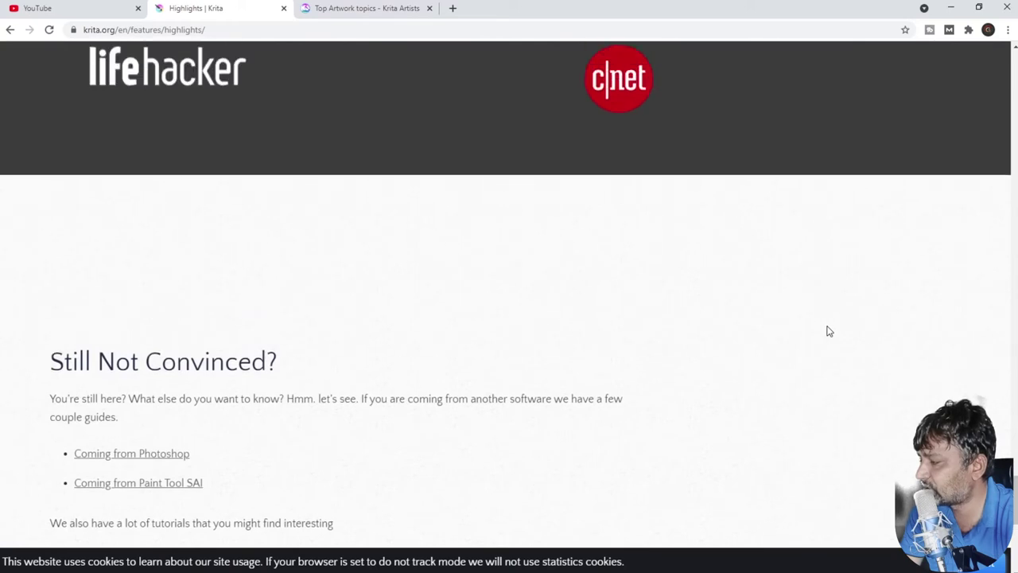
{"action": "scroll", "coordinate": [827, 331], "scroll_direction": "down", "scroll_amount": 3}
{"action": "scroll", "coordinate": [827, 329], "scroll_direction": "down", "scroll_amount": 3}
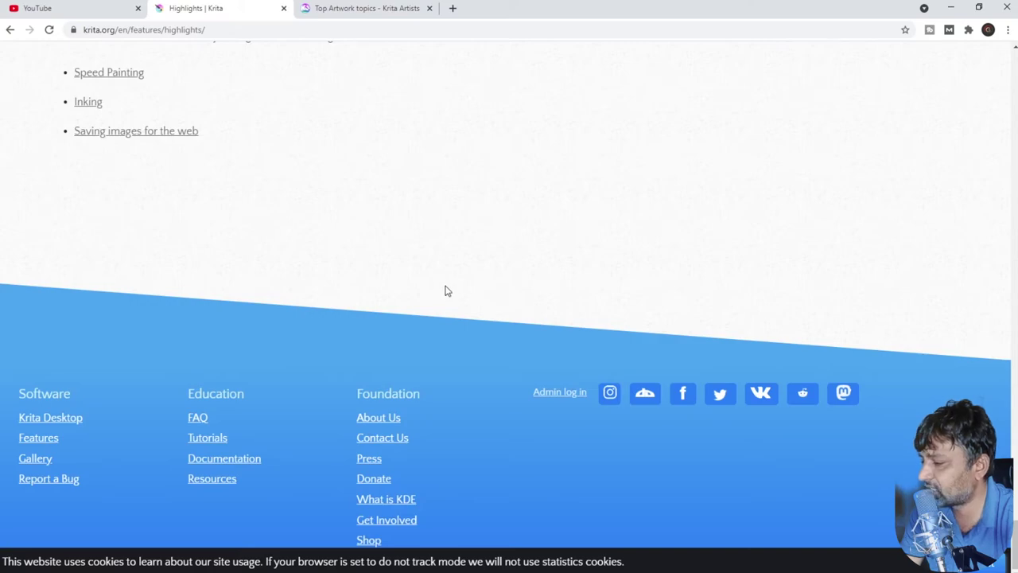
{"action": "scroll", "coordinate": [447, 291], "scroll_direction": "up", "scroll_amount": 5}
{"action": "scroll", "coordinate": [447, 291], "scroll_direction": "up", "scroll_amount": 5}
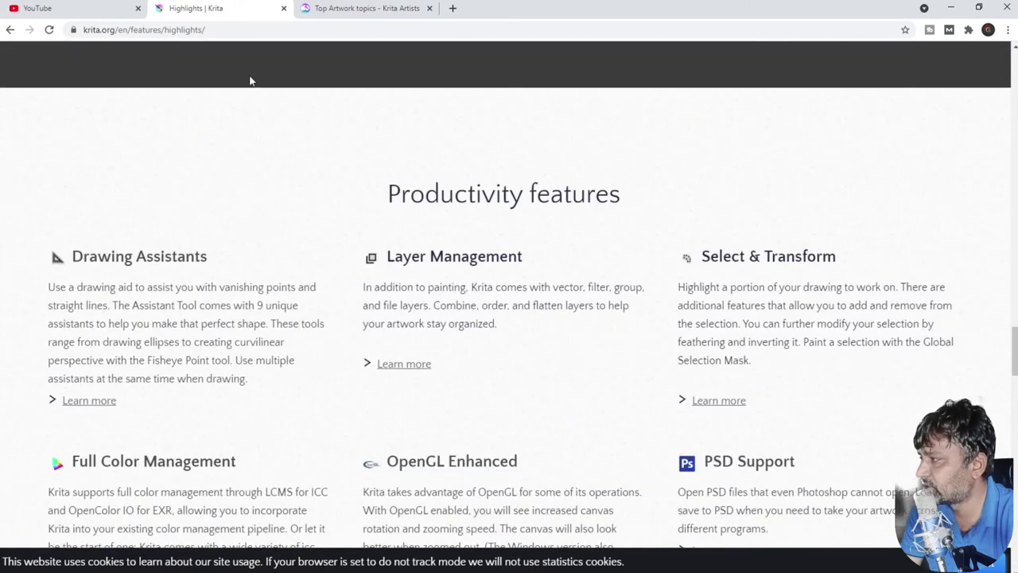
{"action": "left_click", "coordinate": [332, 8]}
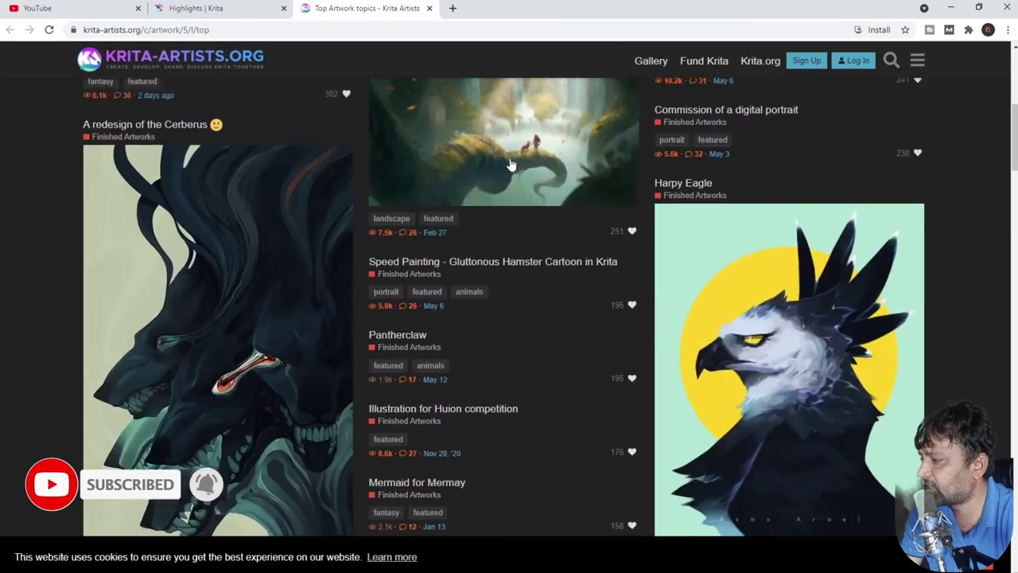
Scroll back up the Top Artwork list showing works like Harpy Eagle and Pantherclaw
{"action": "scroll", "coordinate": [511, 164], "scroll_direction": "up", "scroll_amount": 5}
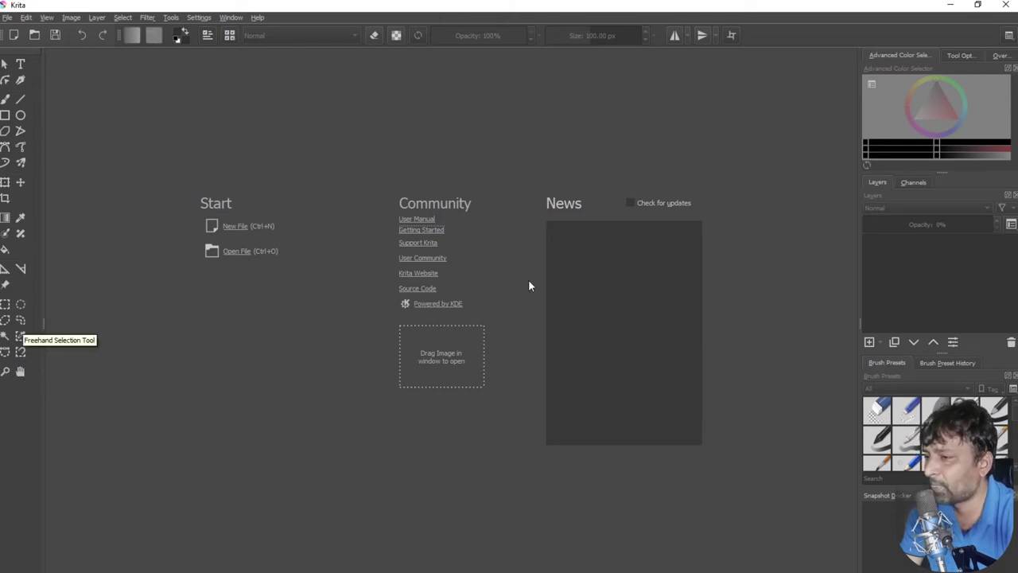
Peek at the Channels panel and recent brush presets, returning to Layers and the presets grid
{"action": "left_click", "coordinate": [923, 182]}
{"action": "left_click", "coordinate": [878, 182]}
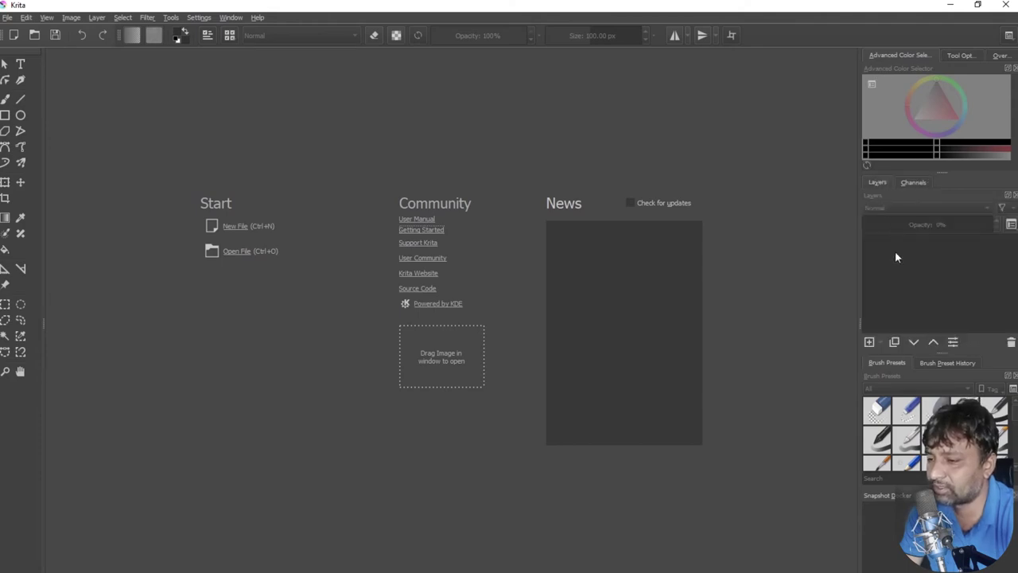
{"action": "left_click", "coordinate": [935, 363]}
{"action": "left_click", "coordinate": [896, 365]}
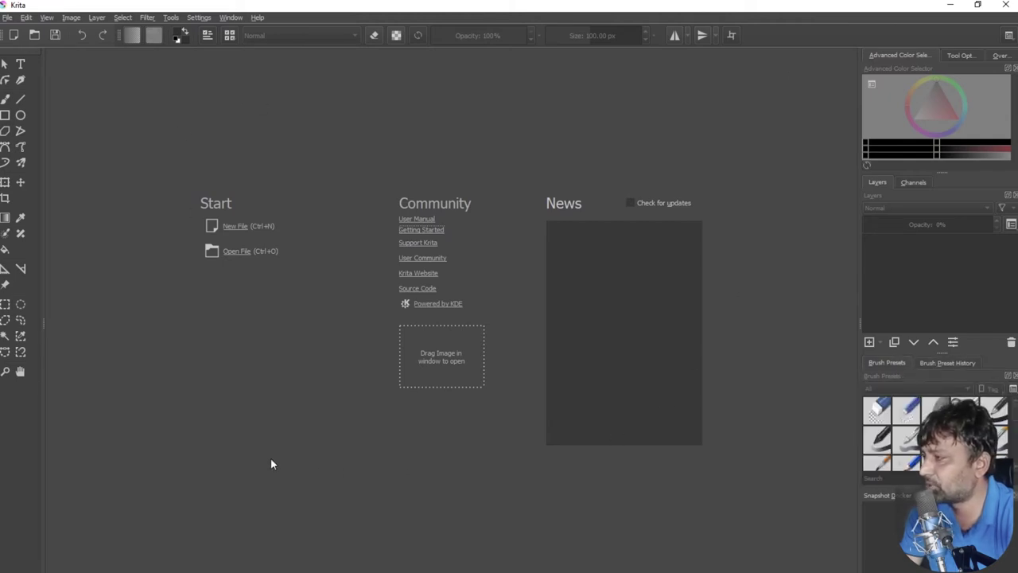
Try the Breeze Dark, Breeze High Contrast, Breeze Light and Krita blender themes
{"action": "left_click", "coordinate": [199, 18]}
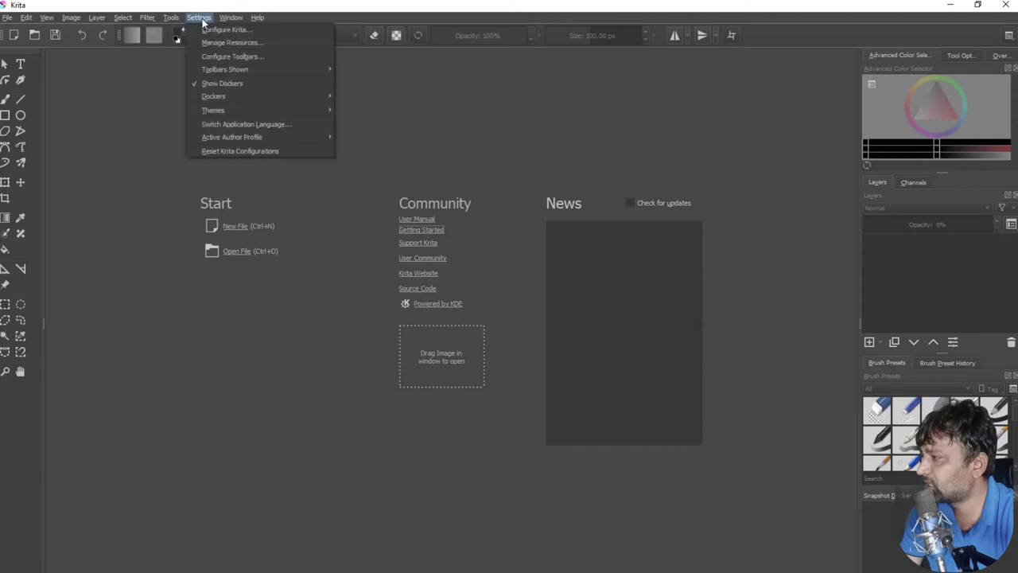
{"action": "mouse_move", "coordinate": [213, 111]}
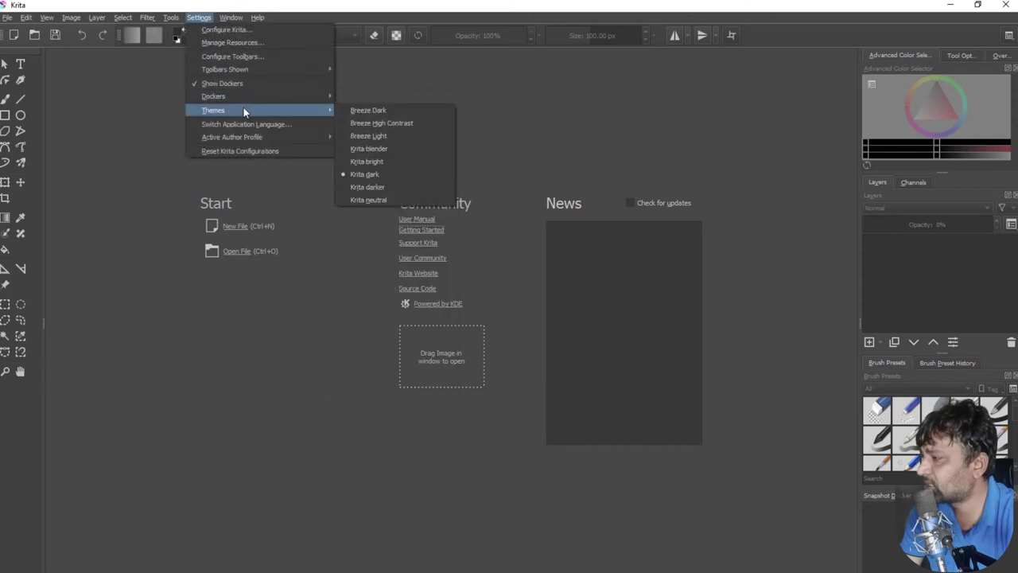
{"action": "left_click", "coordinate": [381, 115]}
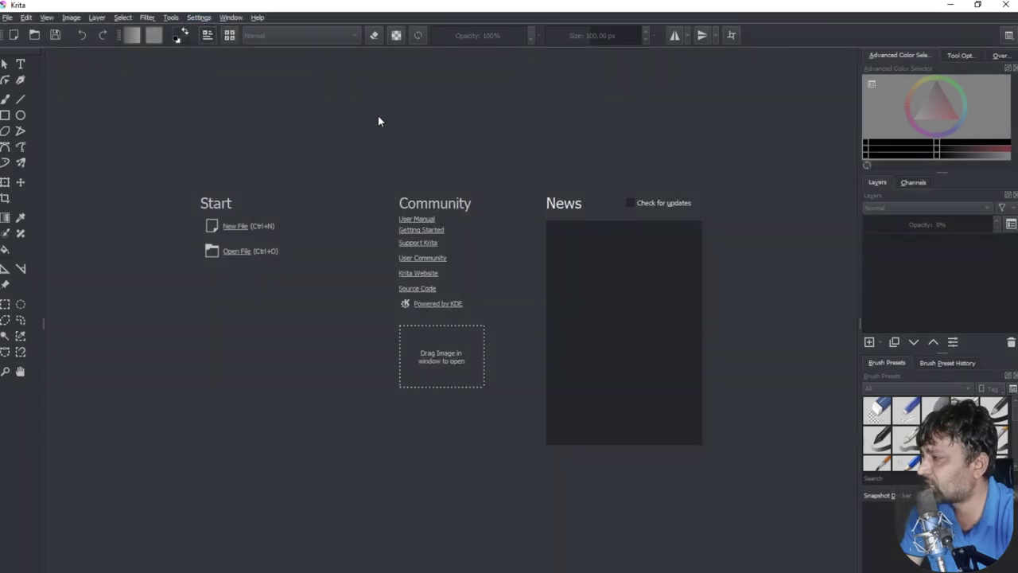
{"action": "left_click", "coordinate": [198, 17]}
{"action": "mouse_move", "coordinate": [238, 110]}
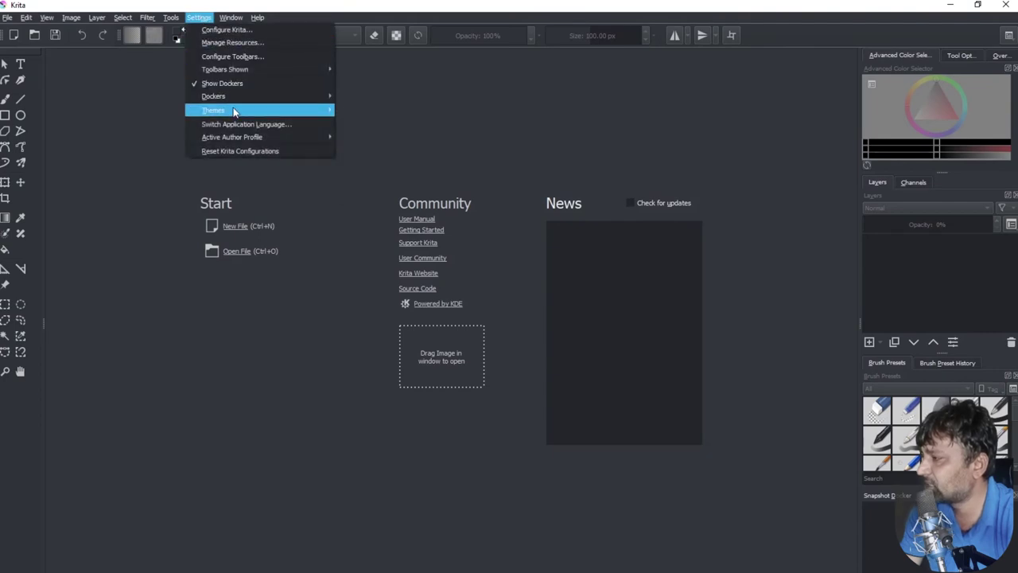
{"action": "left_click", "coordinate": [400, 124]}
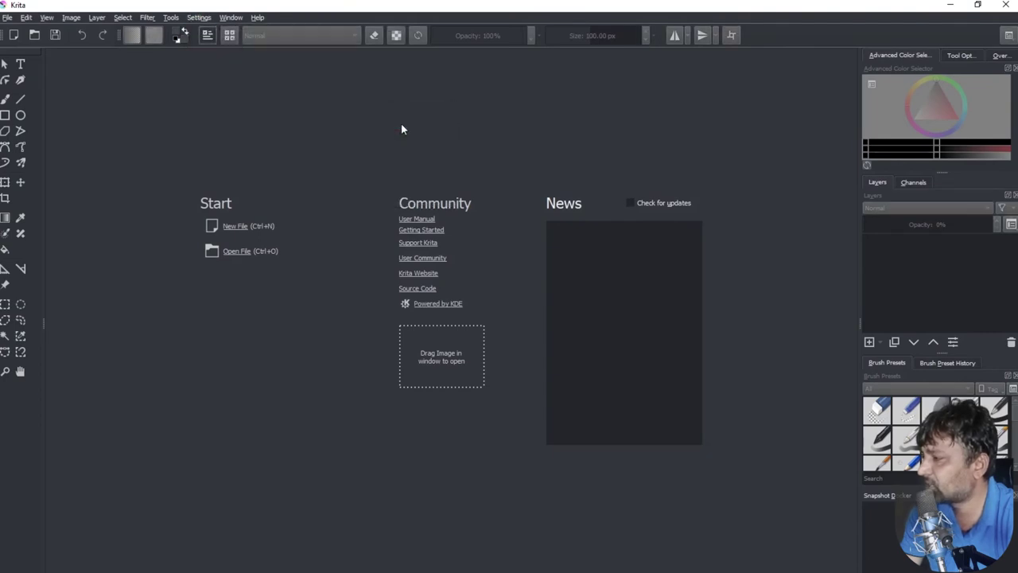
{"action": "left_click", "coordinate": [200, 19]}
{"action": "mouse_move", "coordinate": [213, 109]}
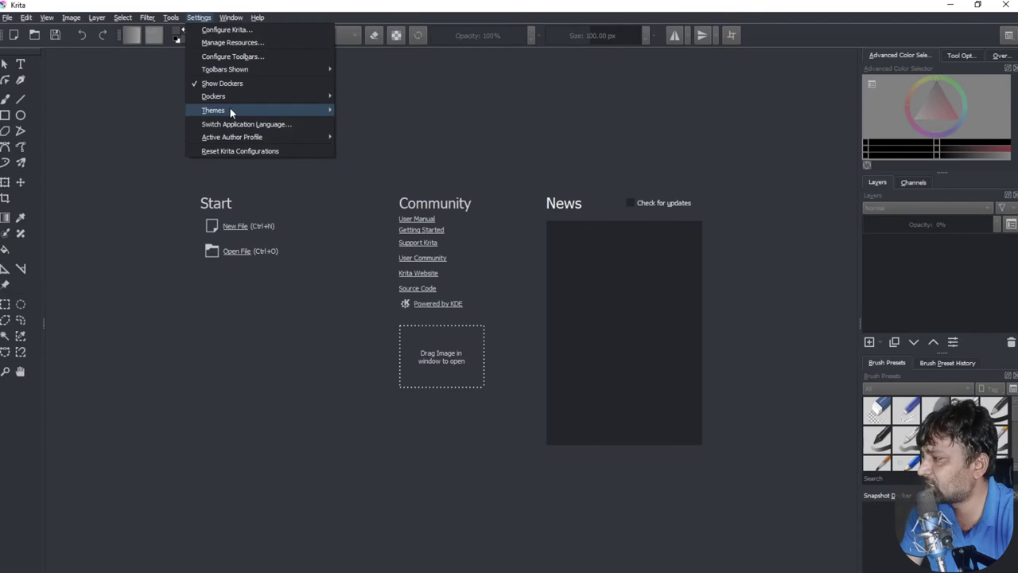
{"action": "left_click", "coordinate": [399, 136]}
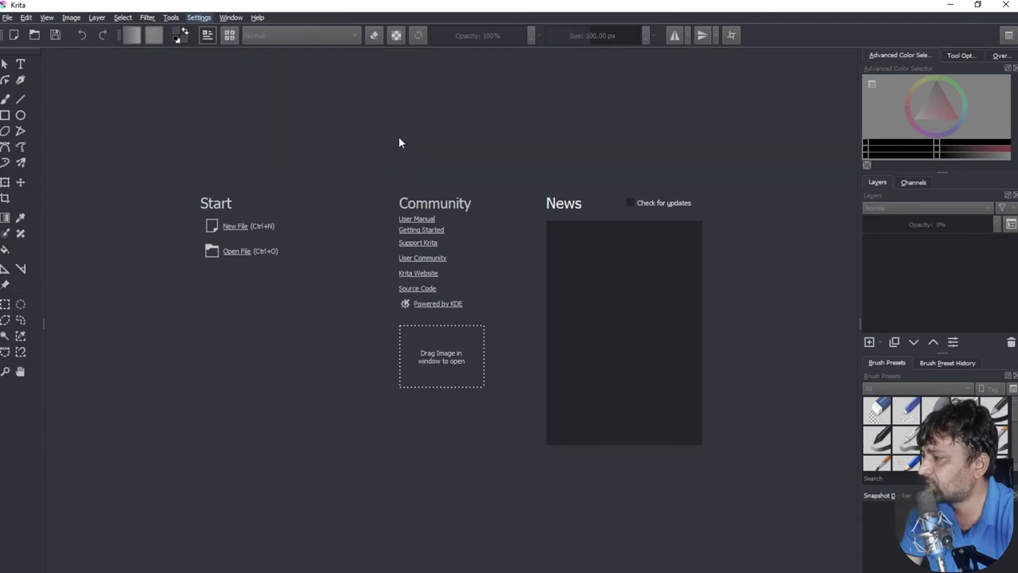
{"action": "left_click", "coordinate": [200, 18]}
{"action": "mouse_move", "coordinate": [213, 111]}
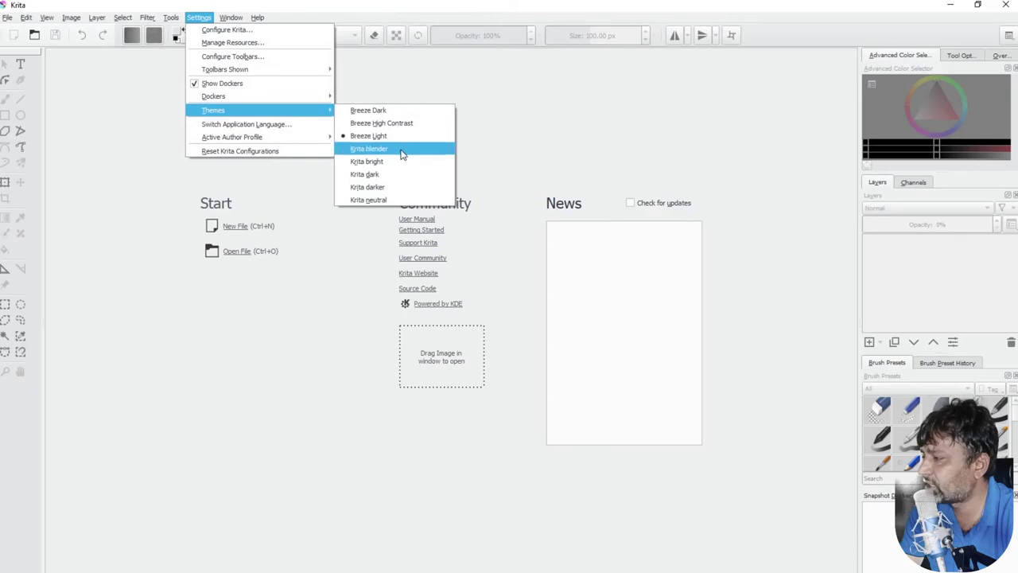
{"action": "left_click", "coordinate": [401, 150]}
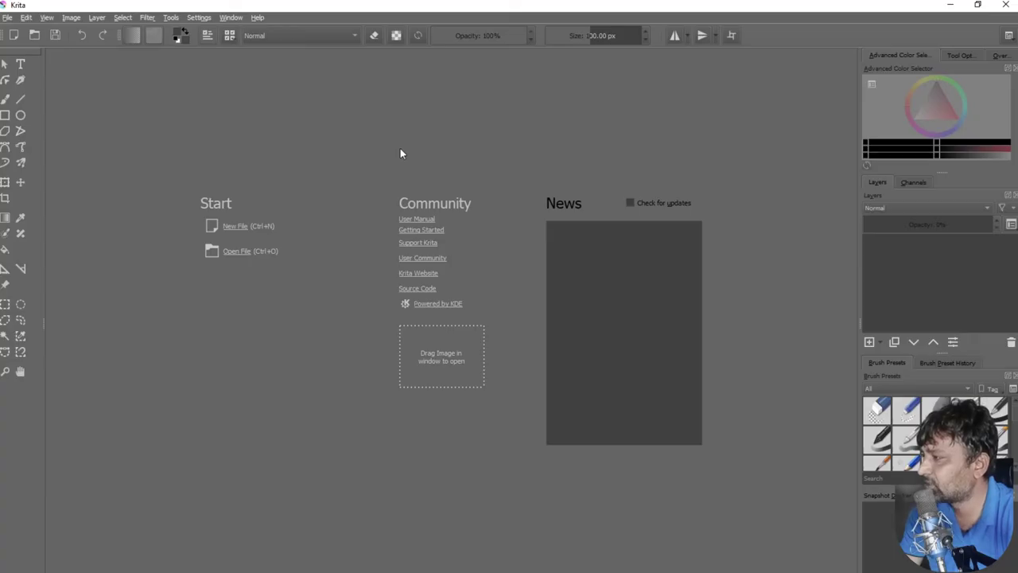
Cycle through the Krita bright, dark, darker and neutral themes, ending on a dark theme
{"action": "left_click", "coordinate": [199, 17]}
{"action": "mouse_move", "coordinate": [213, 110]}
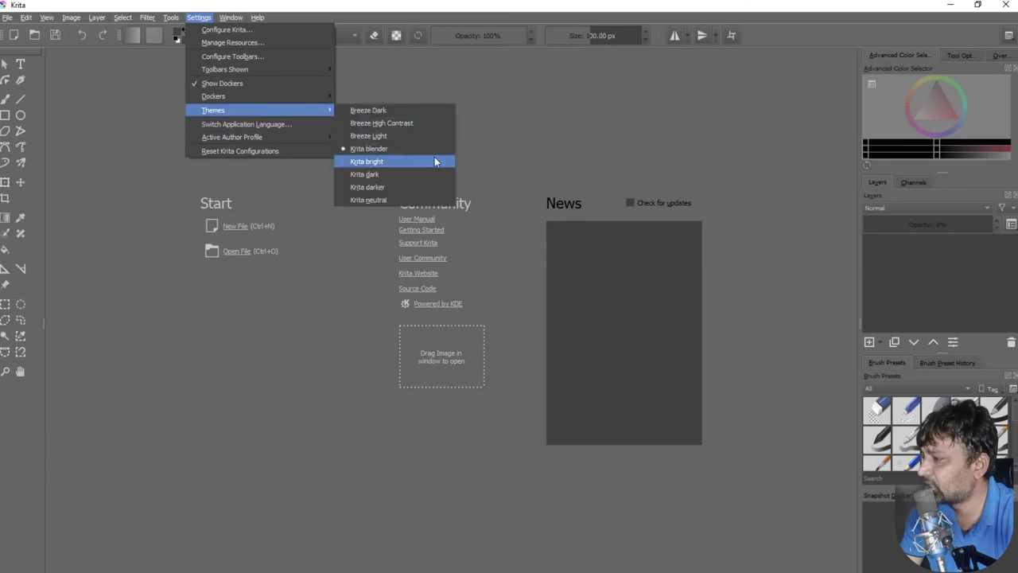
{"action": "left_click", "coordinate": [434, 159]}
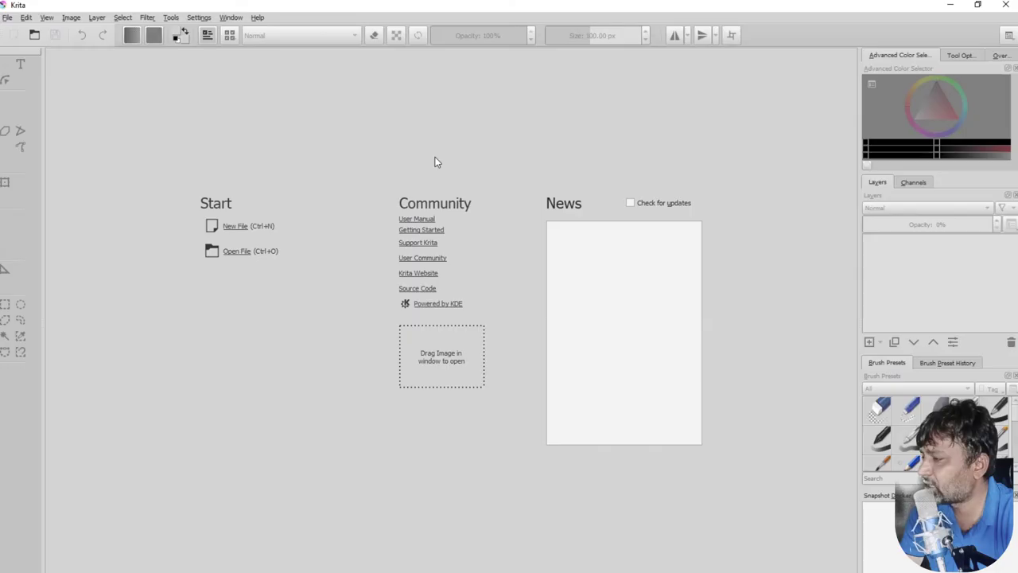
{"action": "left_click", "coordinate": [199, 18]}
{"action": "mouse_move", "coordinate": [213, 110]}
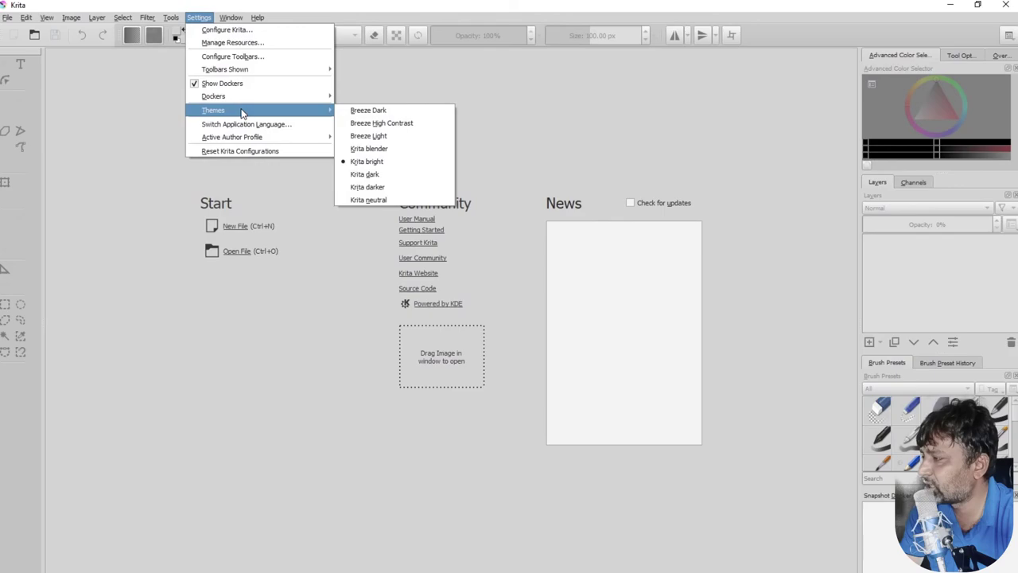
{"action": "left_click", "coordinate": [385, 176]}
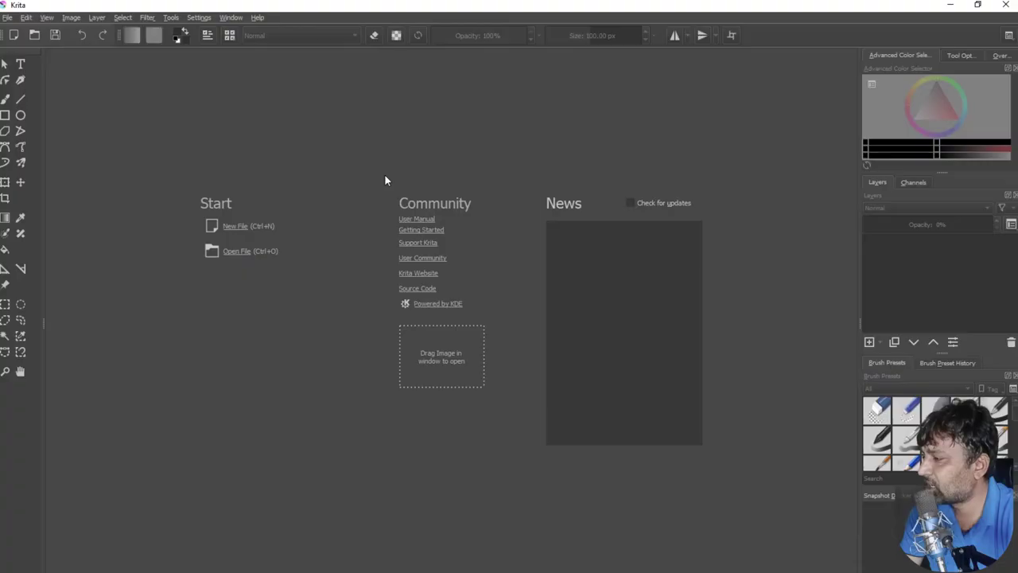
{"action": "left_click", "coordinate": [198, 18]}
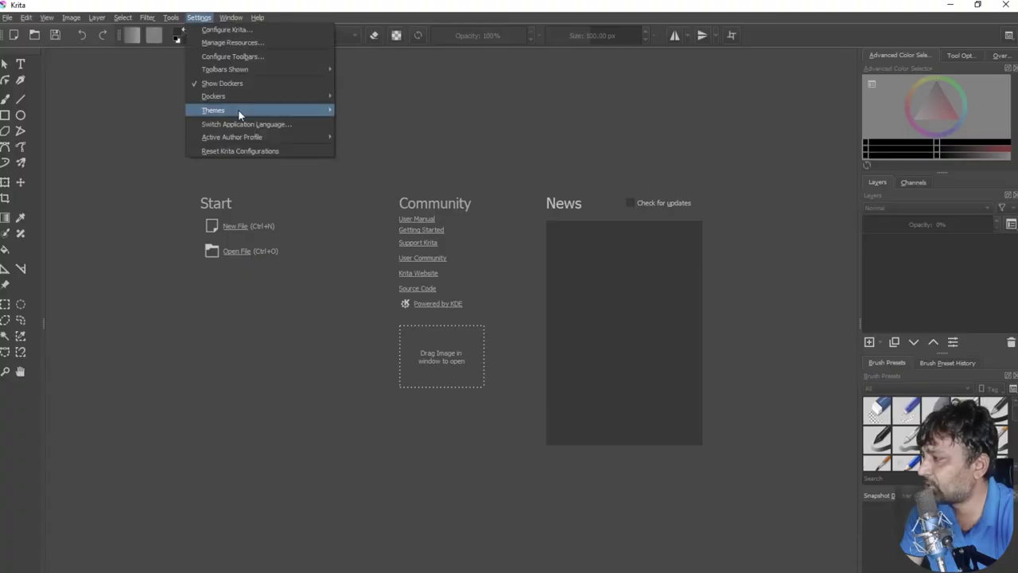
{"action": "mouse_move", "coordinate": [239, 110]}
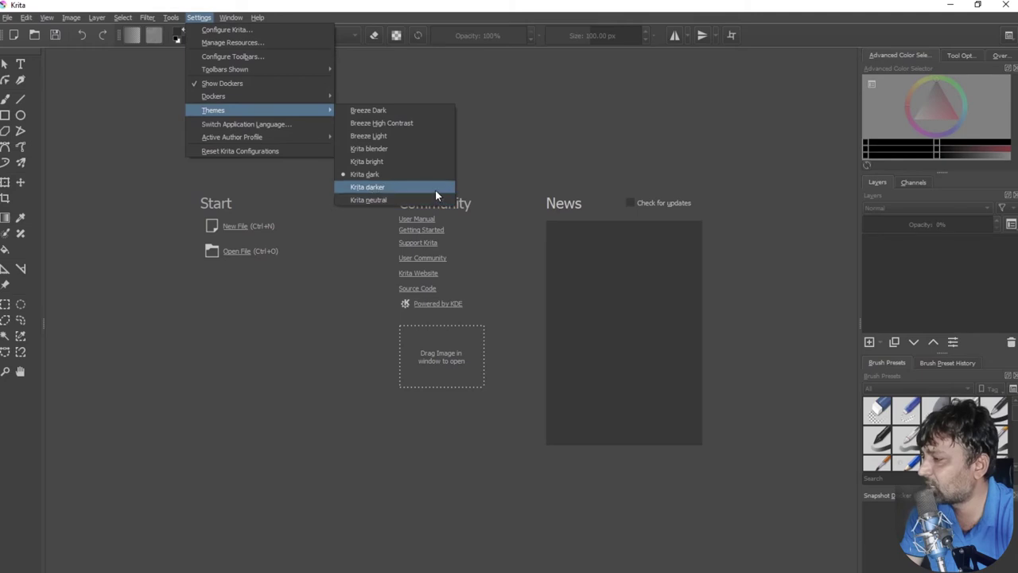
{"action": "left_click", "coordinate": [435, 190]}
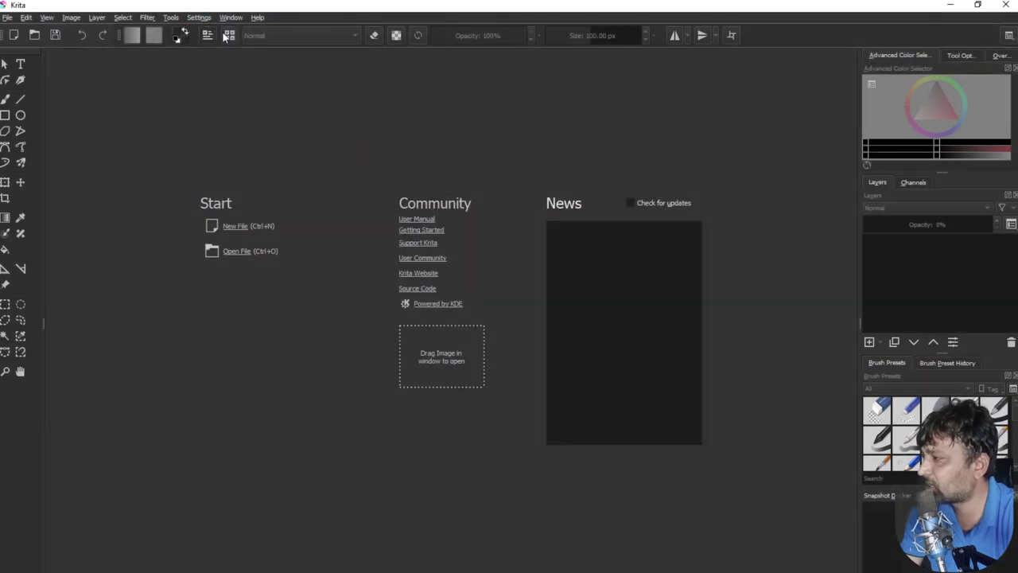
{"action": "left_click", "coordinate": [198, 17]}
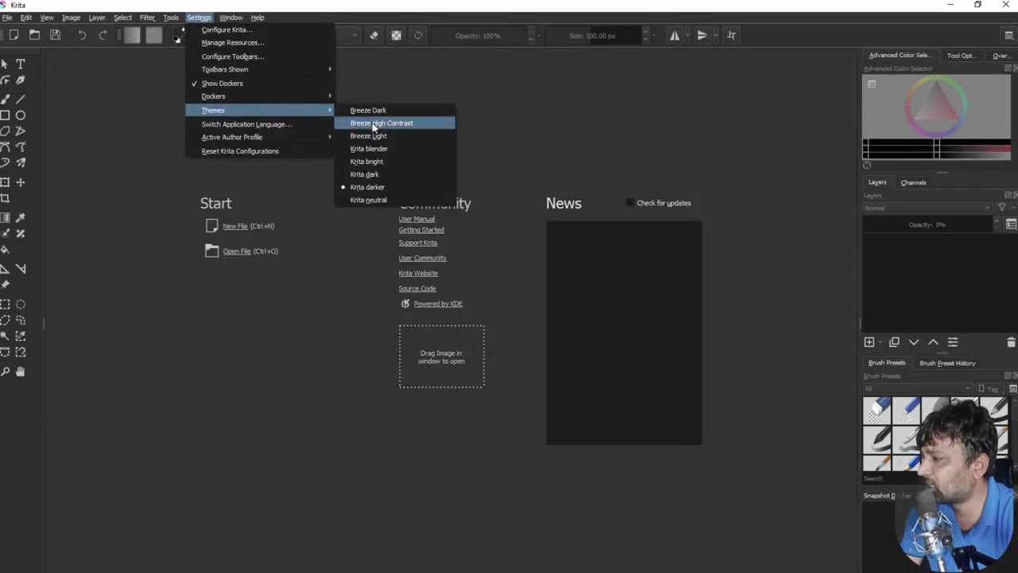
{"action": "left_click", "coordinate": [416, 199]}
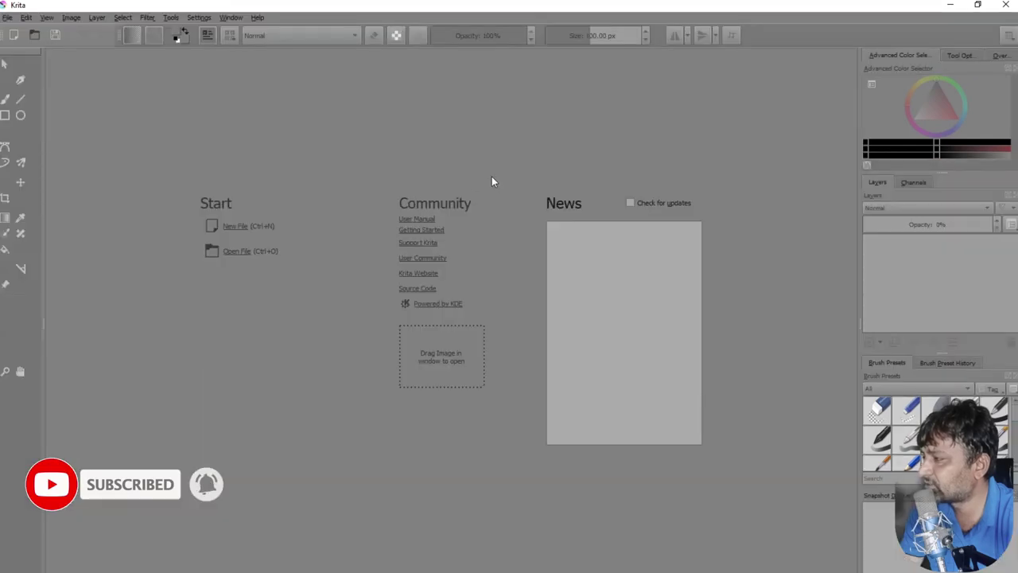
{"action": "left_click", "coordinate": [200, 17]}
{"action": "mouse_move", "coordinate": [213, 109]}
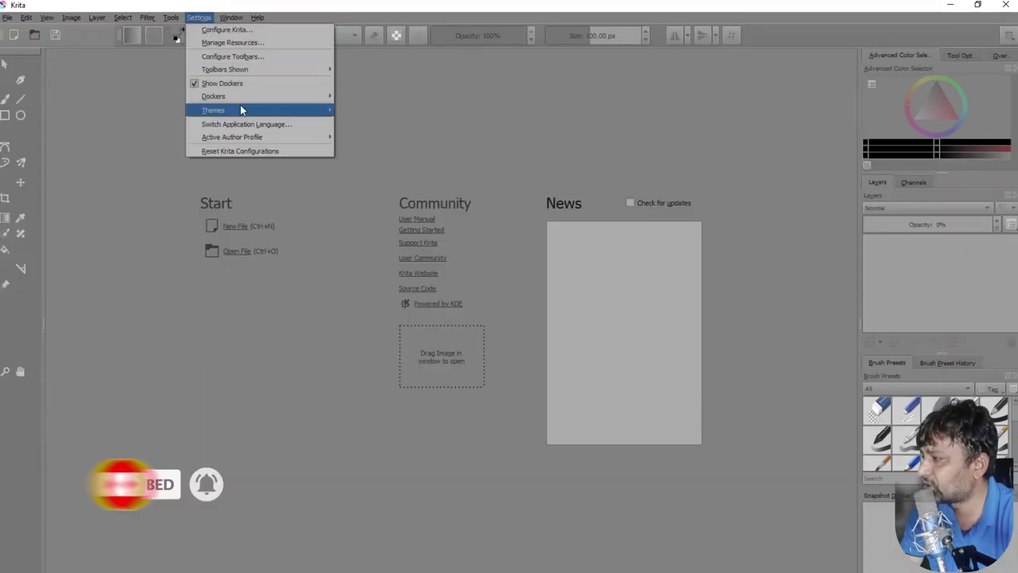
{"action": "left_click", "coordinate": [405, 182]}
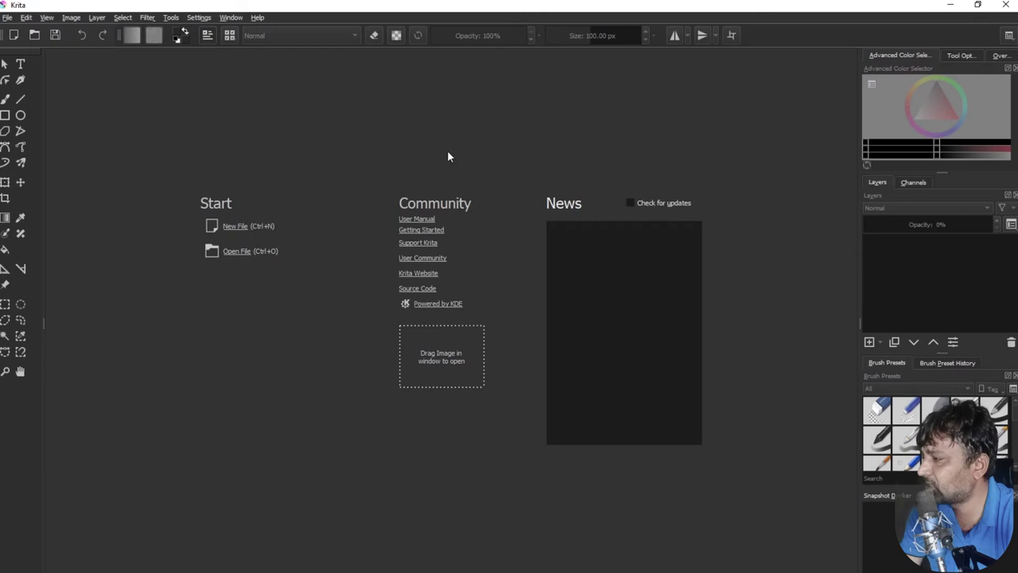
{"action": "left_click", "coordinate": [198, 17]}
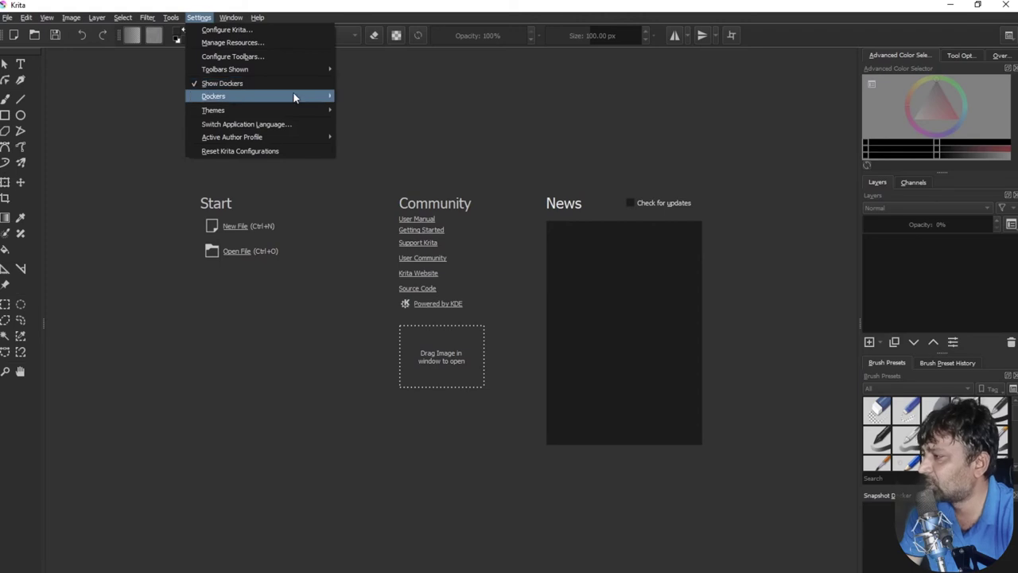
{"action": "mouse_move", "coordinate": [213, 96]}
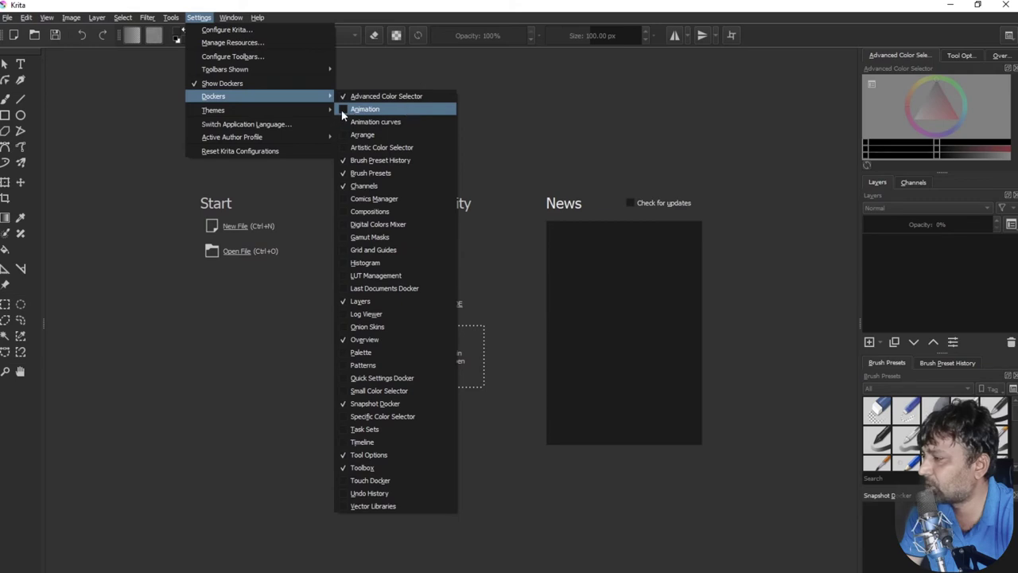
Enable the Animation, Animation curves and Arrange dockers
{"action": "left_click", "coordinate": [362, 109]}
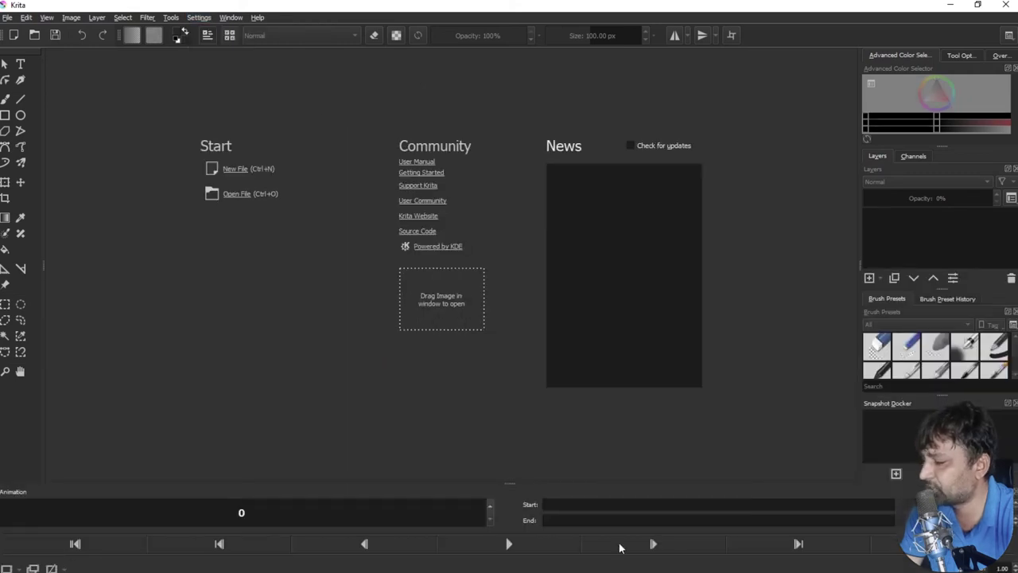
{"action": "left_click", "coordinate": [198, 18]}
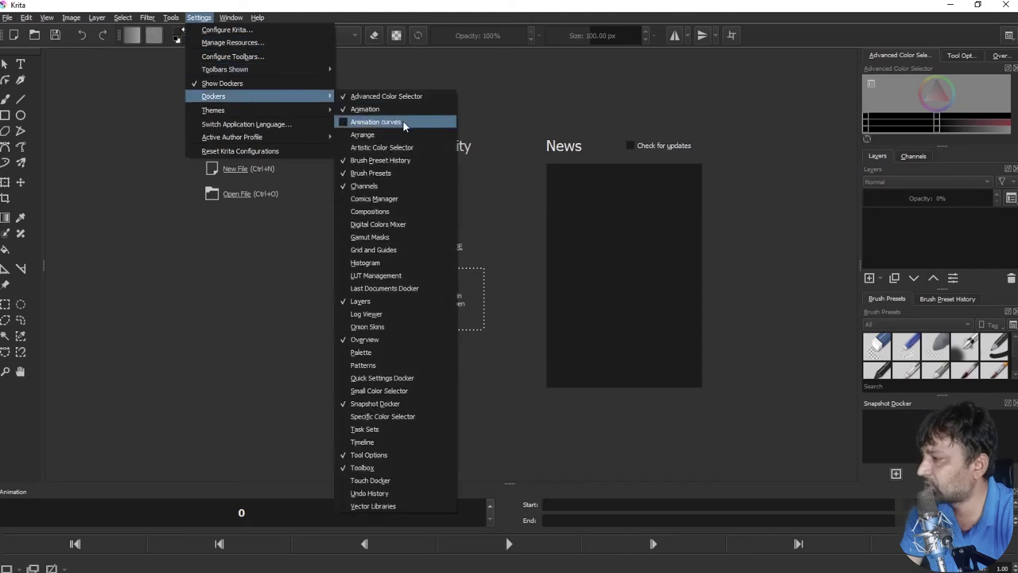
{"action": "left_click", "coordinate": [403, 121]}
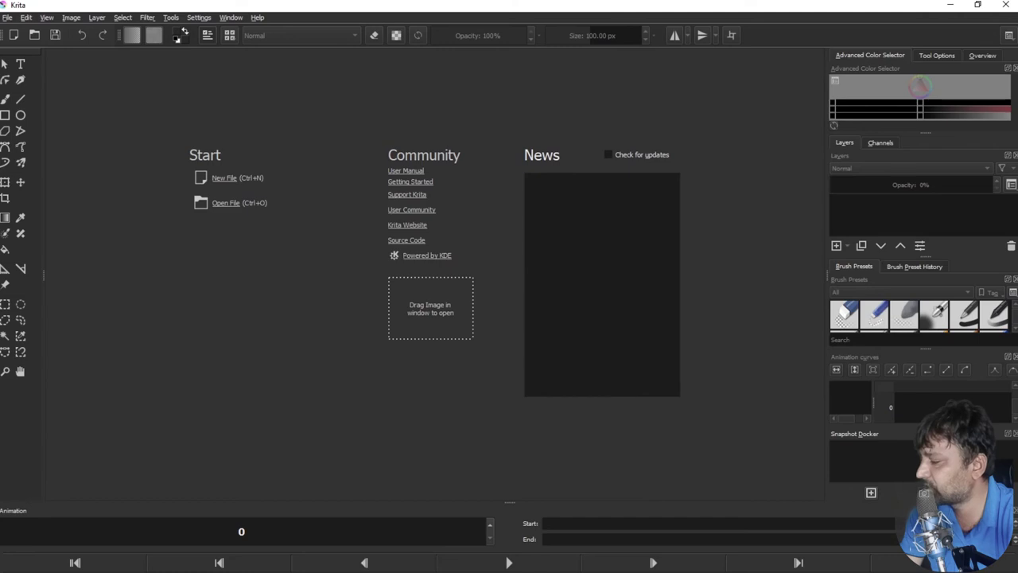
{"action": "left_click", "coordinate": [199, 17]}
{"action": "mouse_move", "coordinate": [213, 96]}
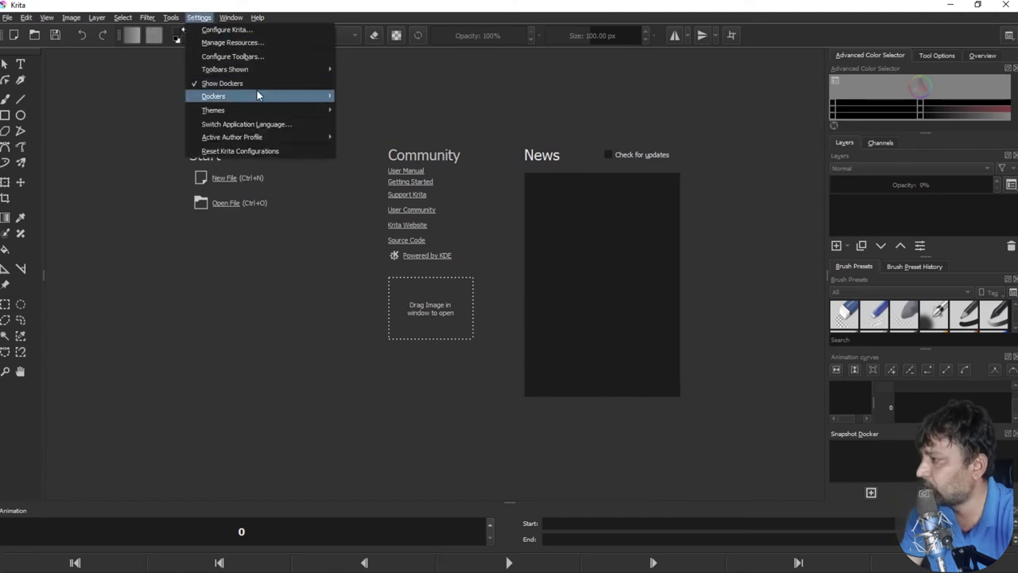
{"action": "left_click", "coordinate": [426, 134]}
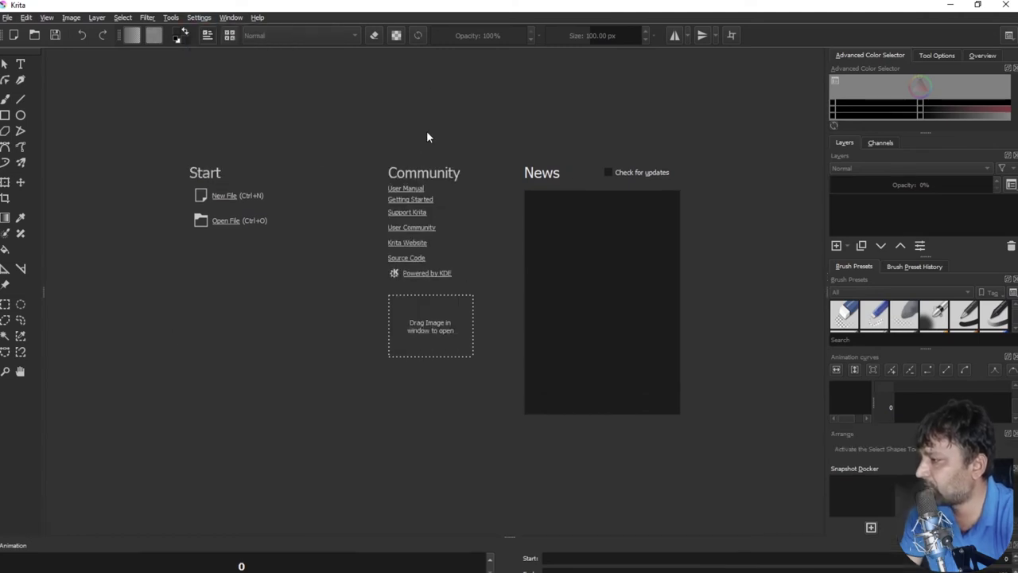
Toggle the Layers docker off and back on, then hide Animation curves
{"action": "left_click", "coordinate": [208, 19]}
{"action": "mouse_move", "coordinate": [238, 96]}
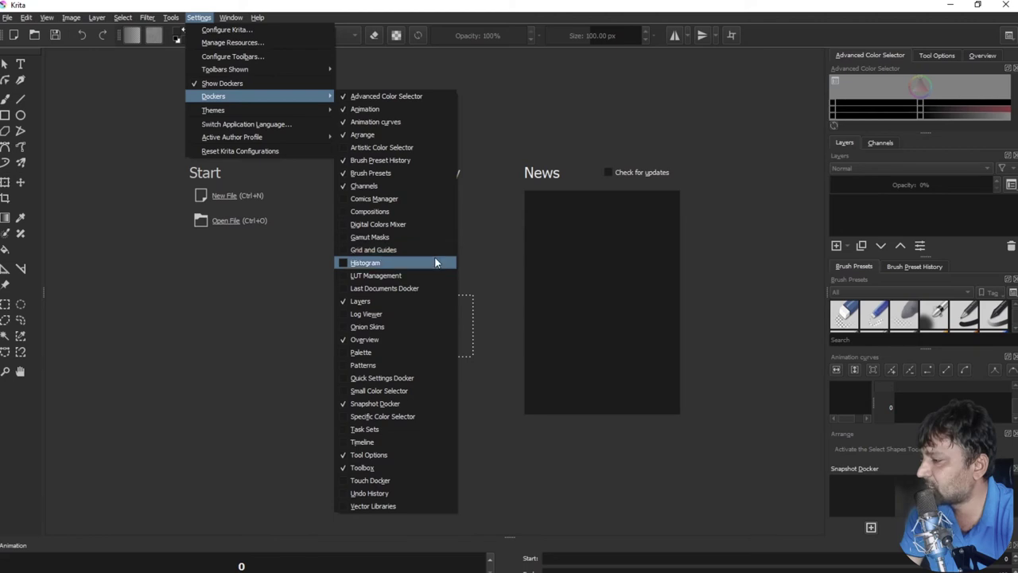
{"action": "left_click", "coordinate": [421, 301]}
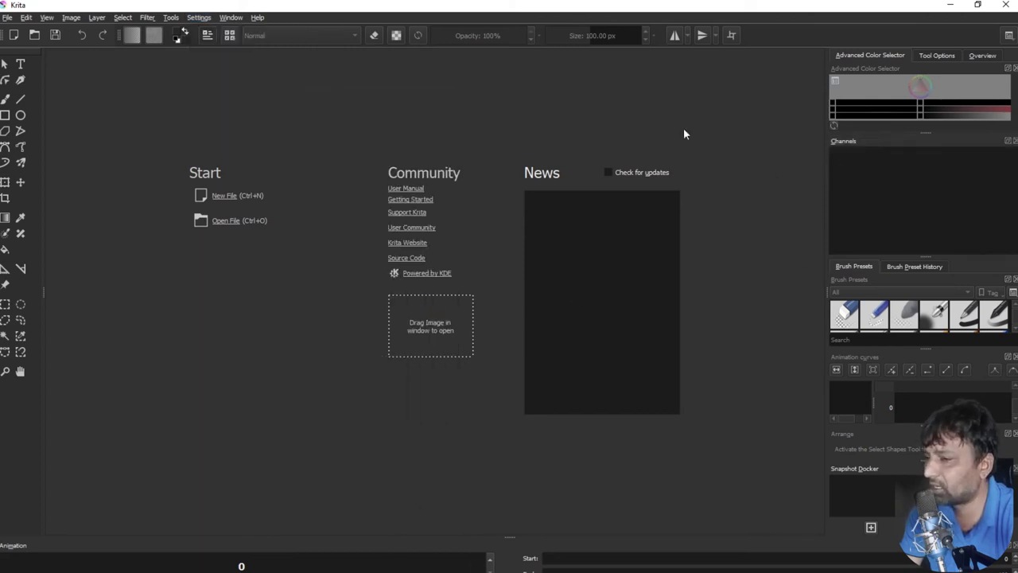
{"action": "left_click", "coordinate": [200, 17]}
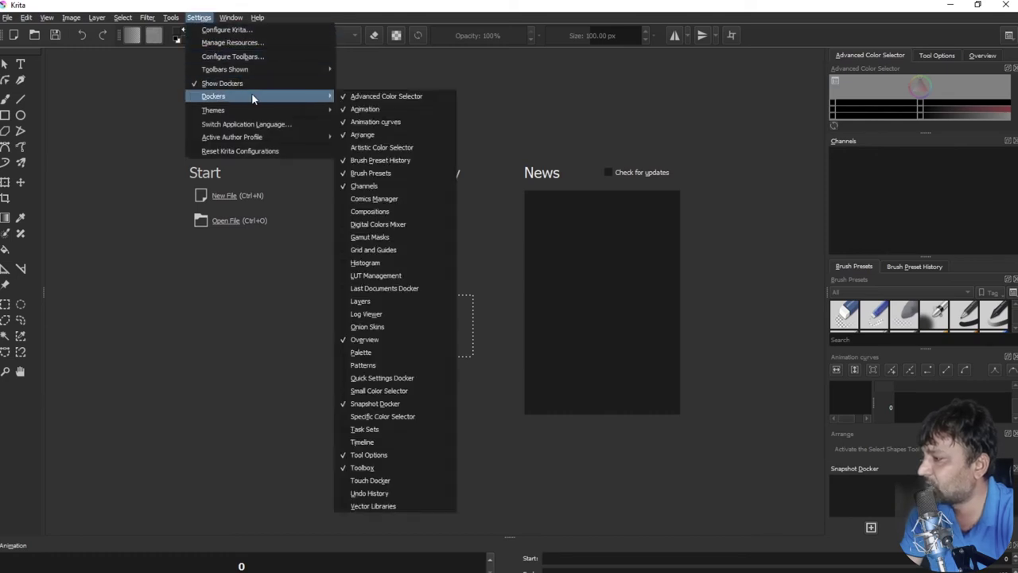
{"action": "left_click", "coordinate": [411, 300]}
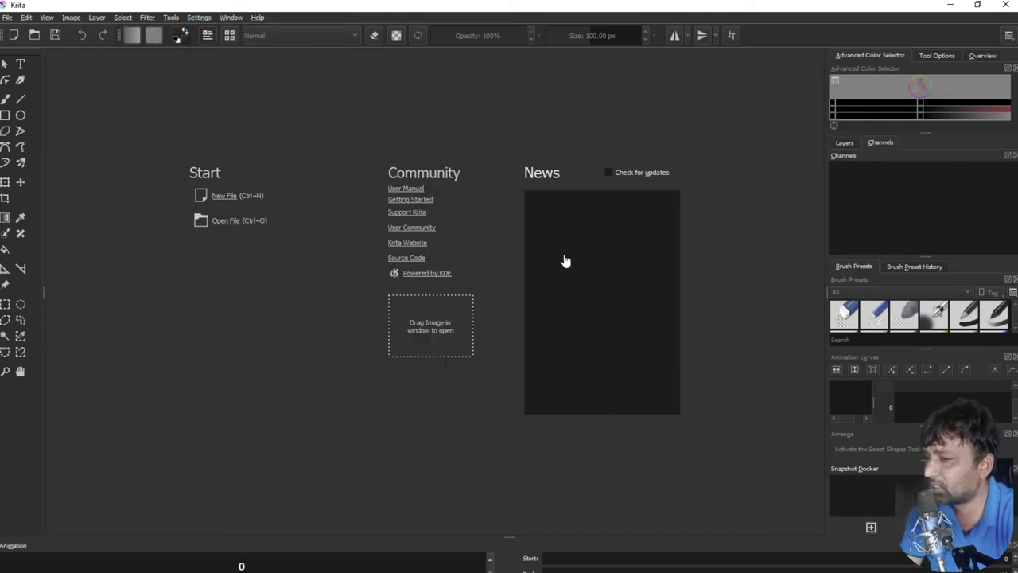
{"action": "left_click", "coordinate": [199, 17]}
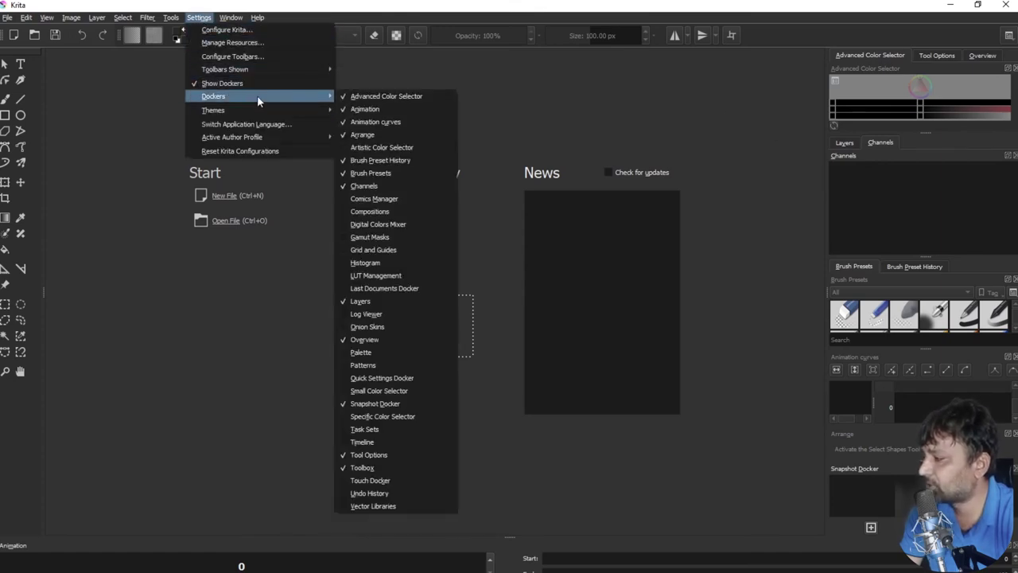
{"action": "mouse_move", "coordinate": [214, 96]}
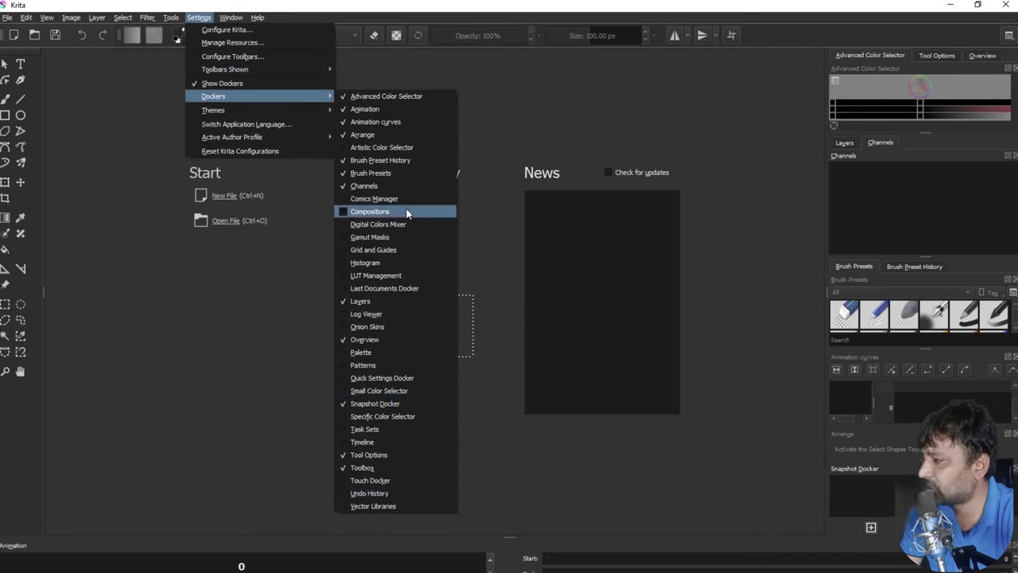
{"action": "left_click", "coordinate": [388, 124]}
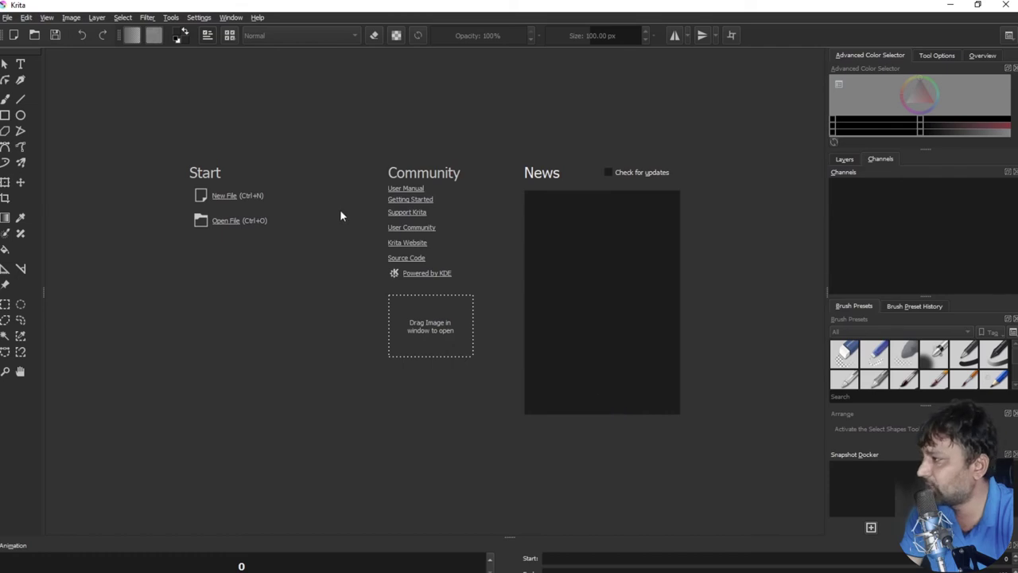
{"action": "left_click", "coordinate": [97, 17]}
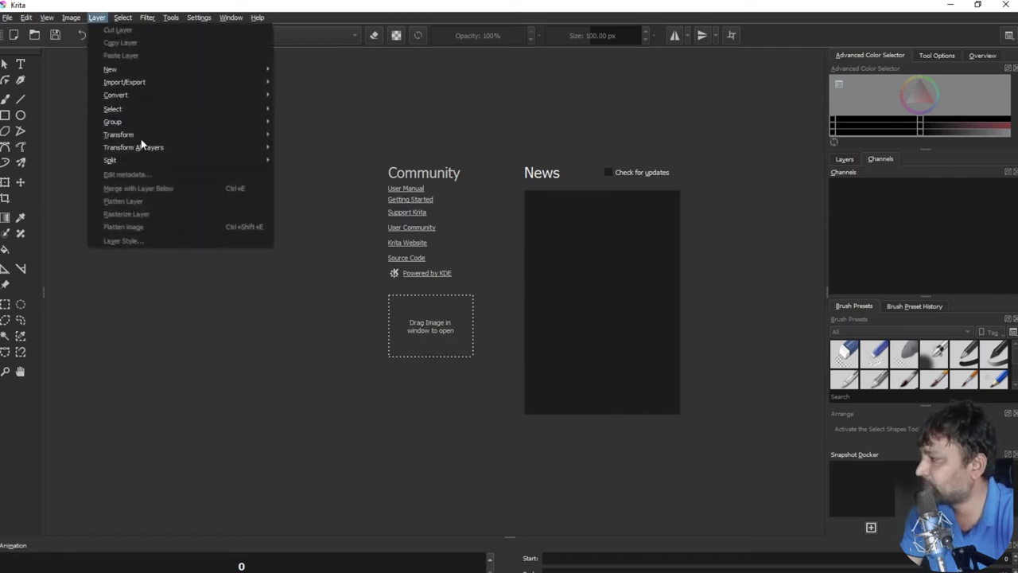
{"action": "left_click", "coordinate": [77, 19]}
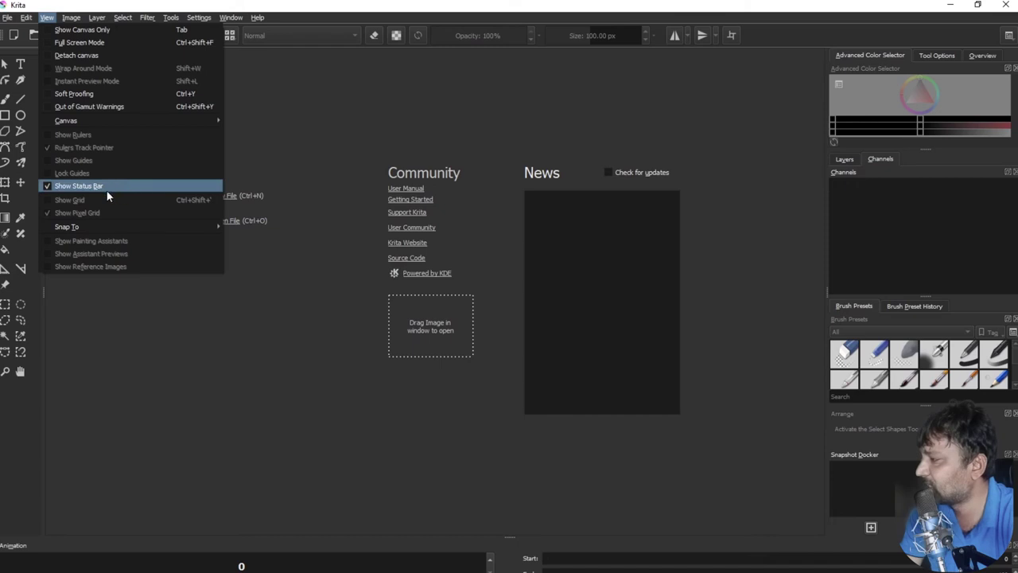
{"action": "left_click", "coordinate": [131, 185]}
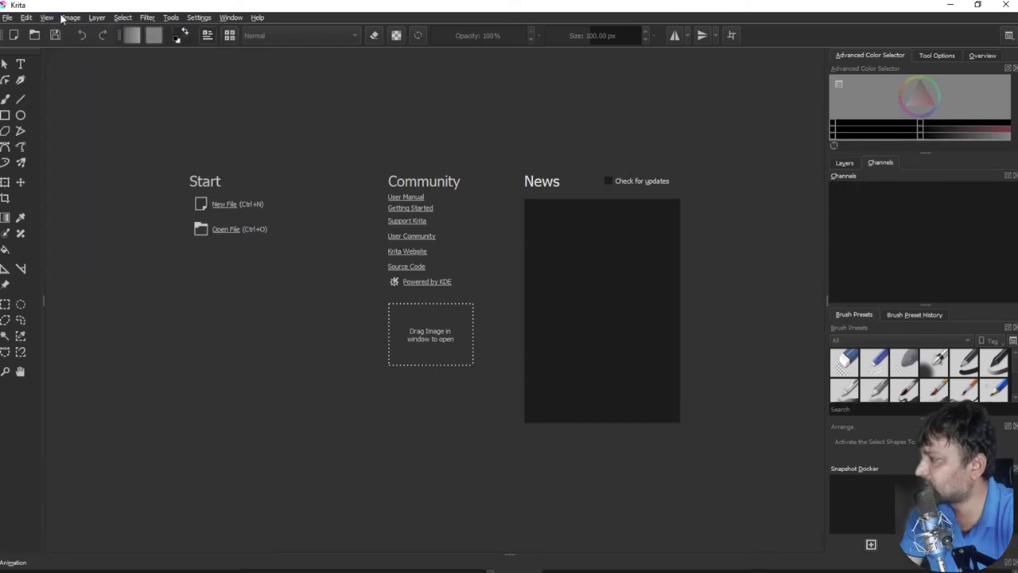
{"action": "left_click", "coordinate": [47, 17]}
{"action": "left_click", "coordinate": [100, 186]}
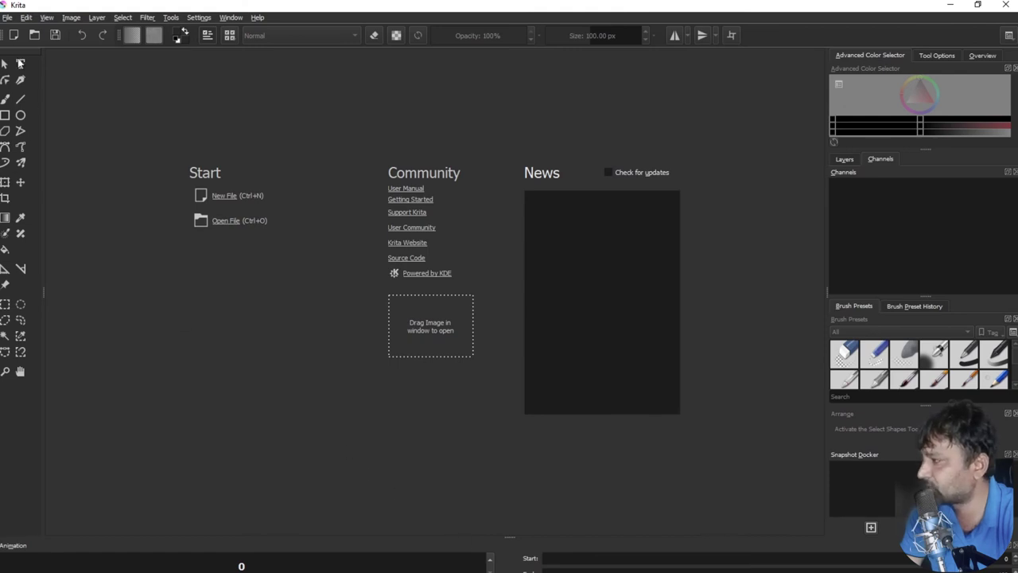
{"action": "left_click", "coordinate": [49, 18]}
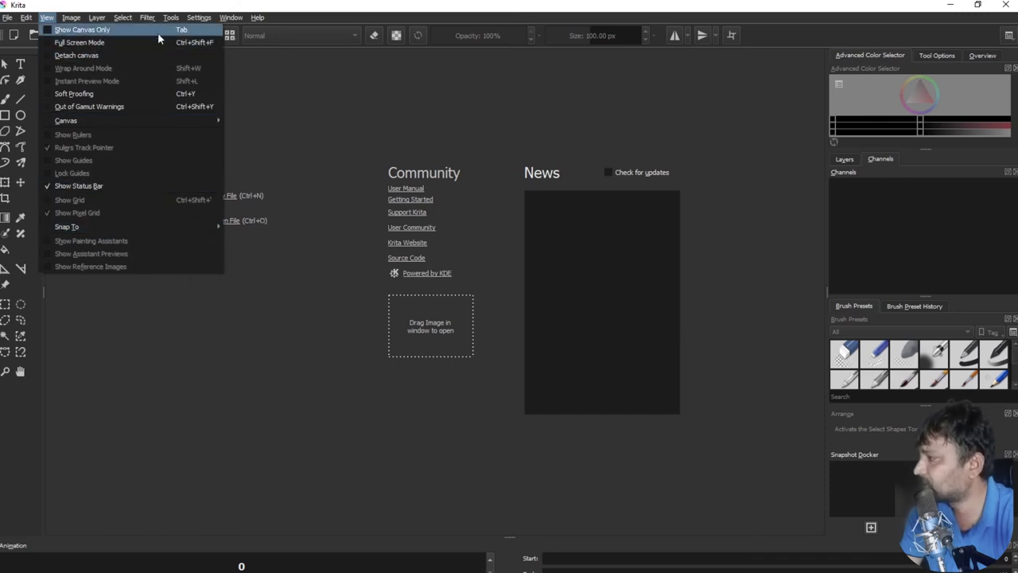
{"action": "left_click", "coordinate": [47, 17]}
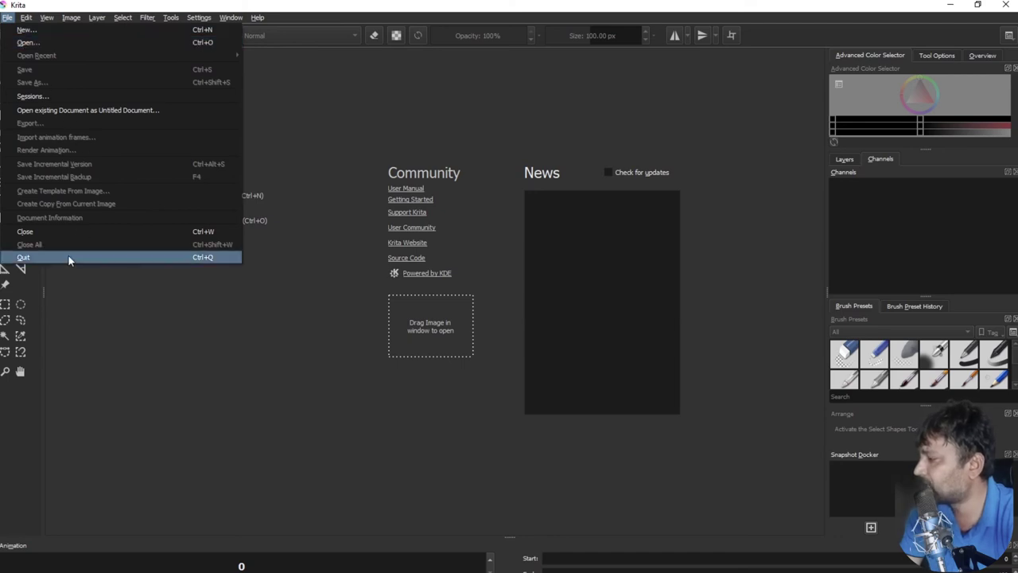
{"action": "left_click", "coordinate": [218, 234]}
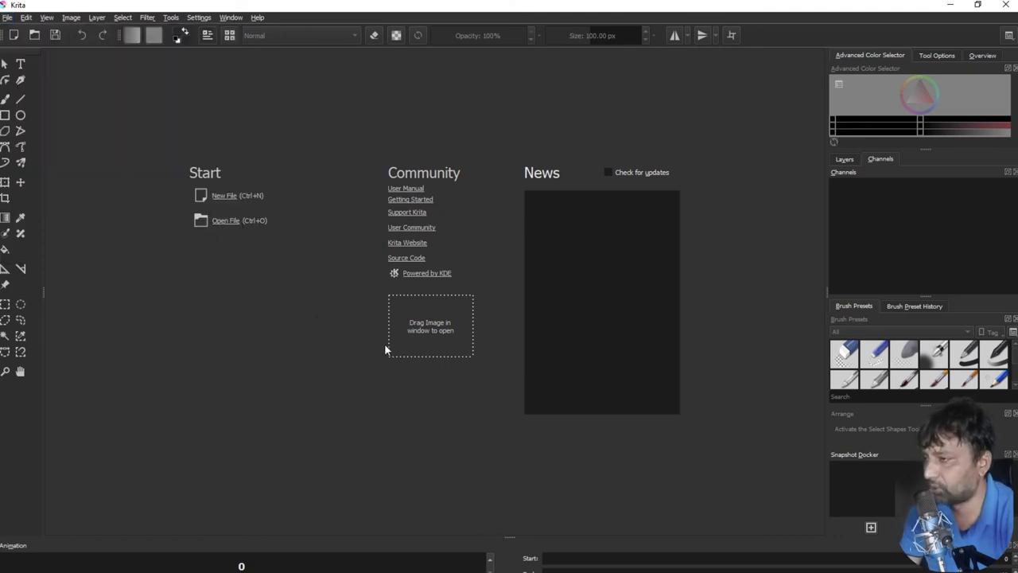
{"action": "left_click", "coordinate": [232, 17]}
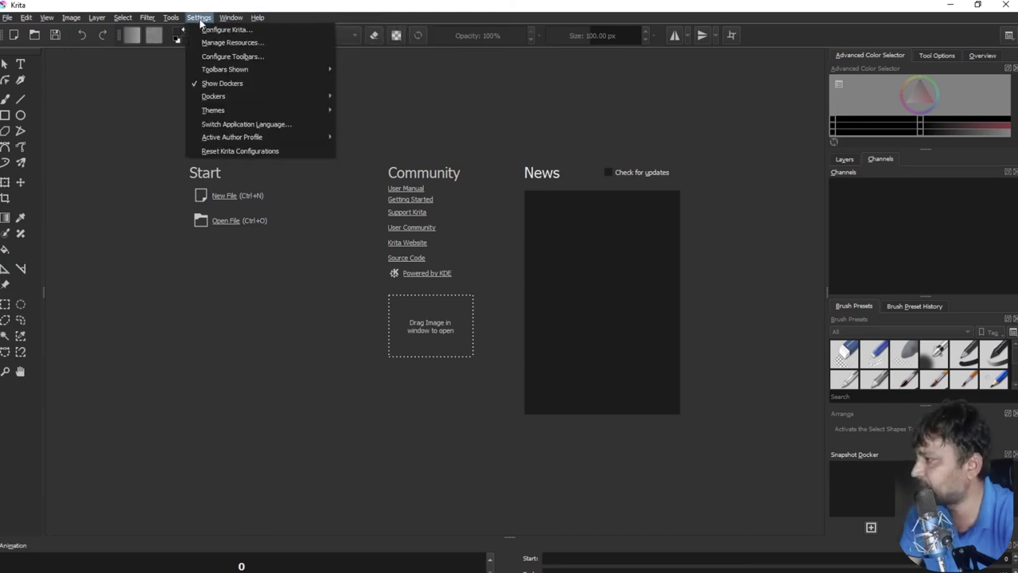
{"action": "mouse_move", "coordinate": [171, 18]}
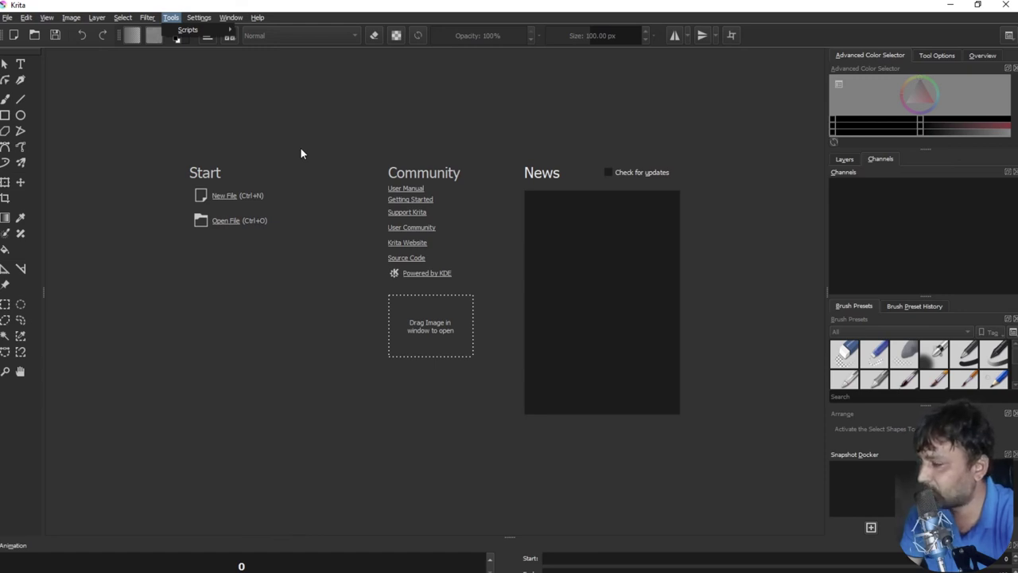
{"action": "left_click", "coordinate": [254, 147]}
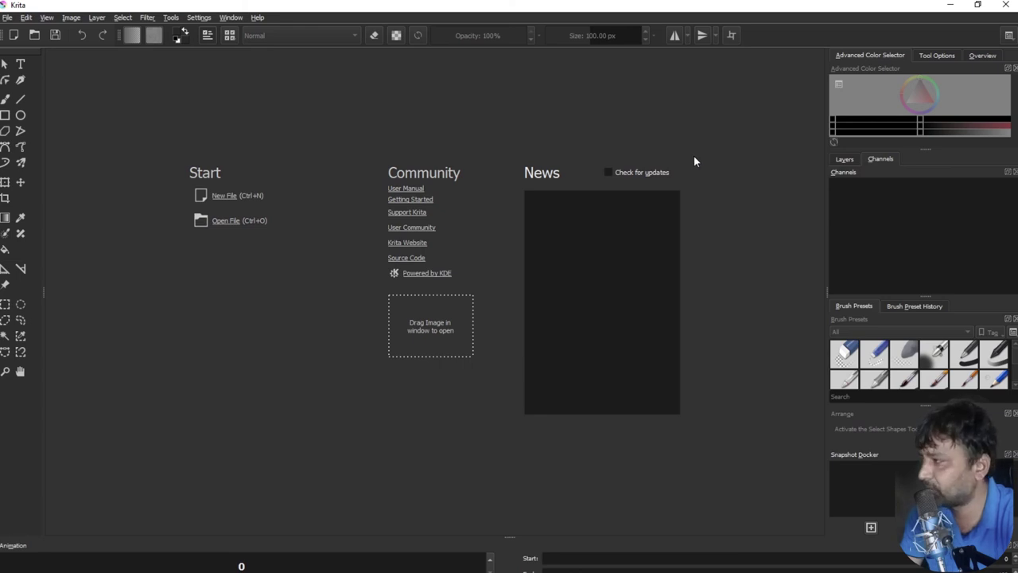
{"action": "left_click", "coordinate": [8, 17]}
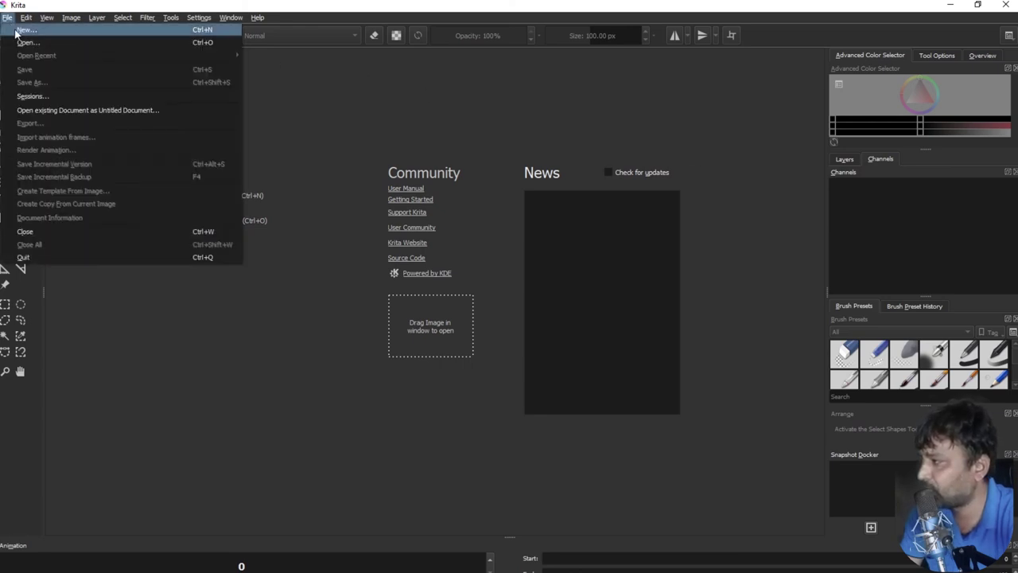